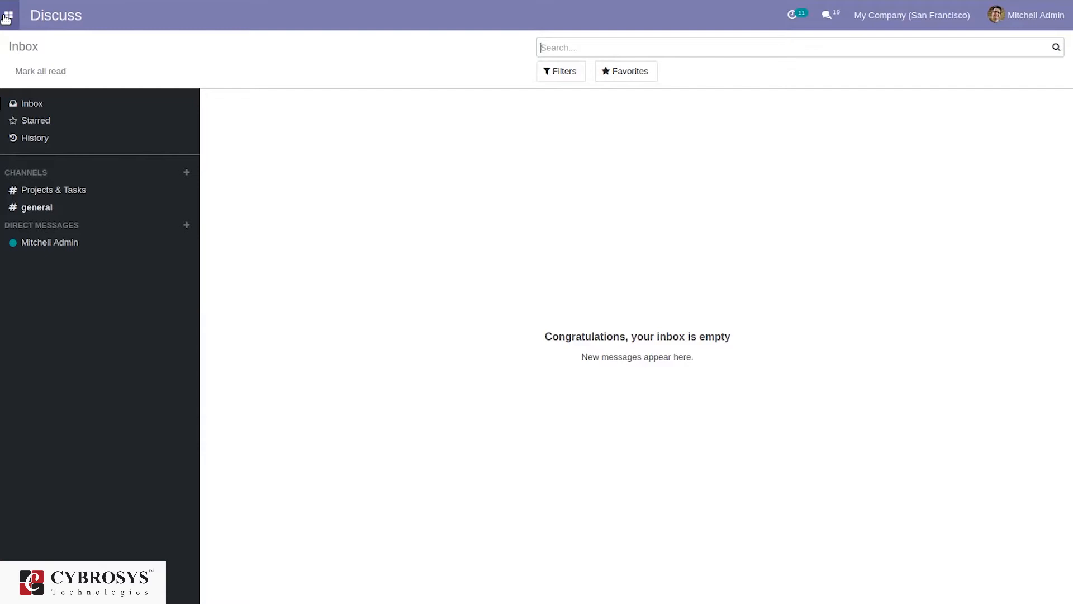
Open the Purchase app from the apps menu to its Requests for Quotation list
left_click(7, 16)
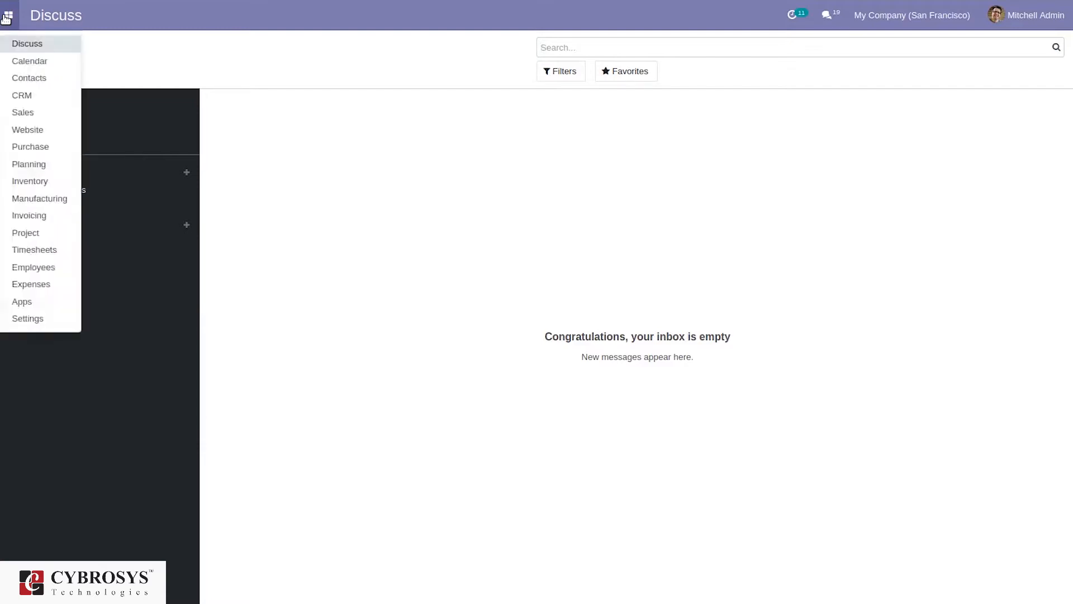
left_click(24, 150)
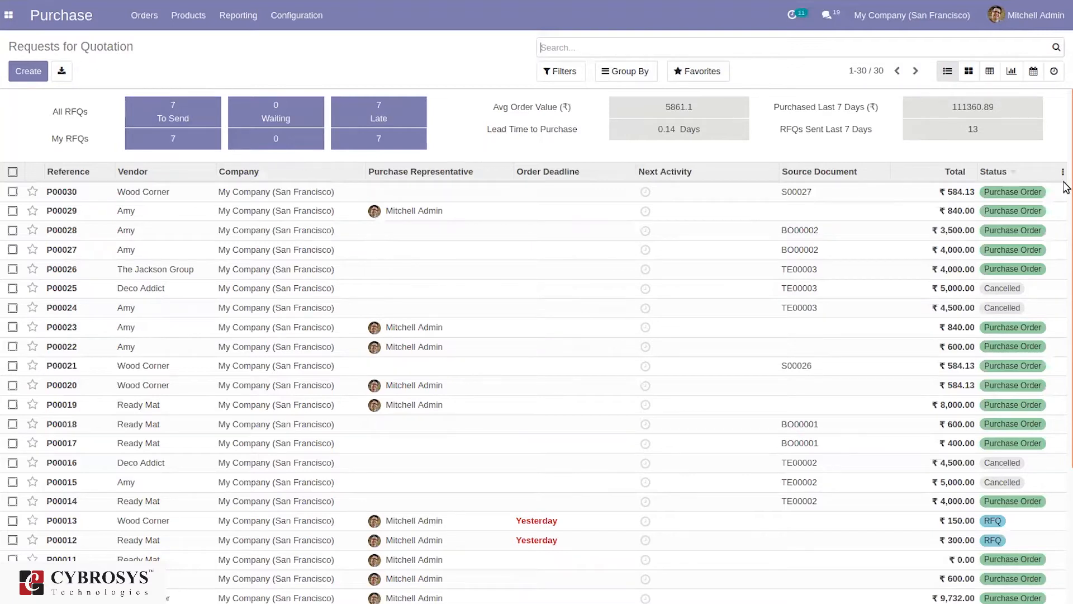
mouse_move(1066, 205)
left_mouse_down()
mouse_move(1067, 391)
mouse_move(1067, 213)
left_mouse_up()
left_click(564, 68)
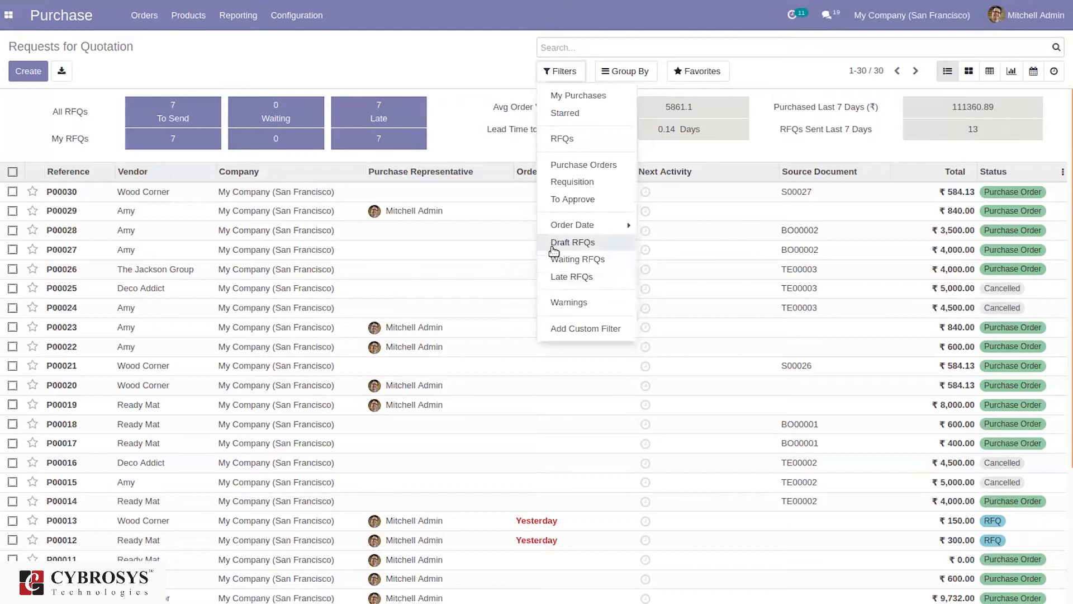
left_click(624, 81)
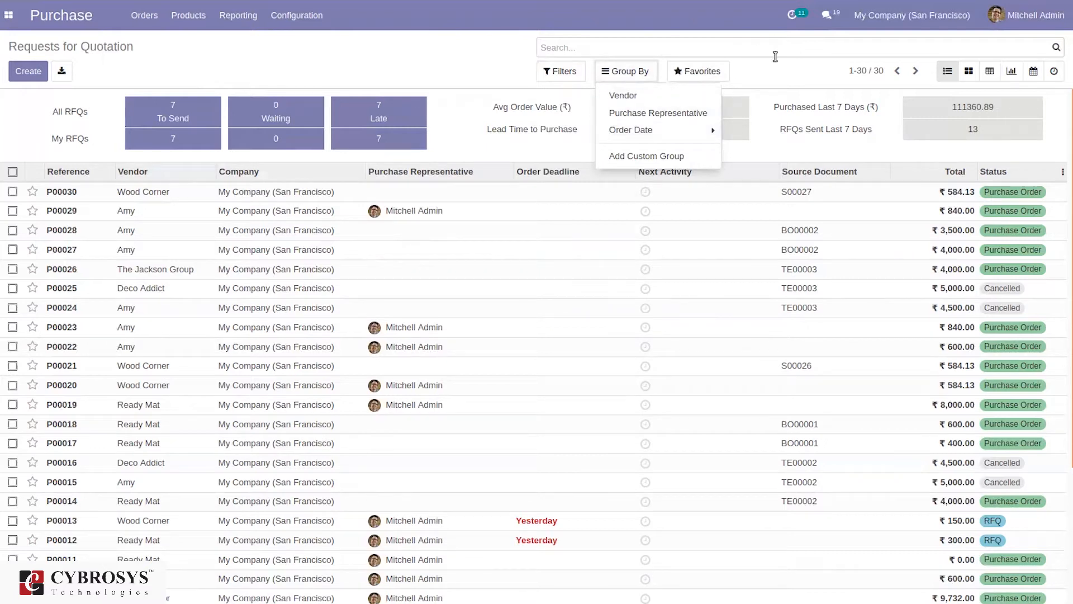
left_click(775, 80)
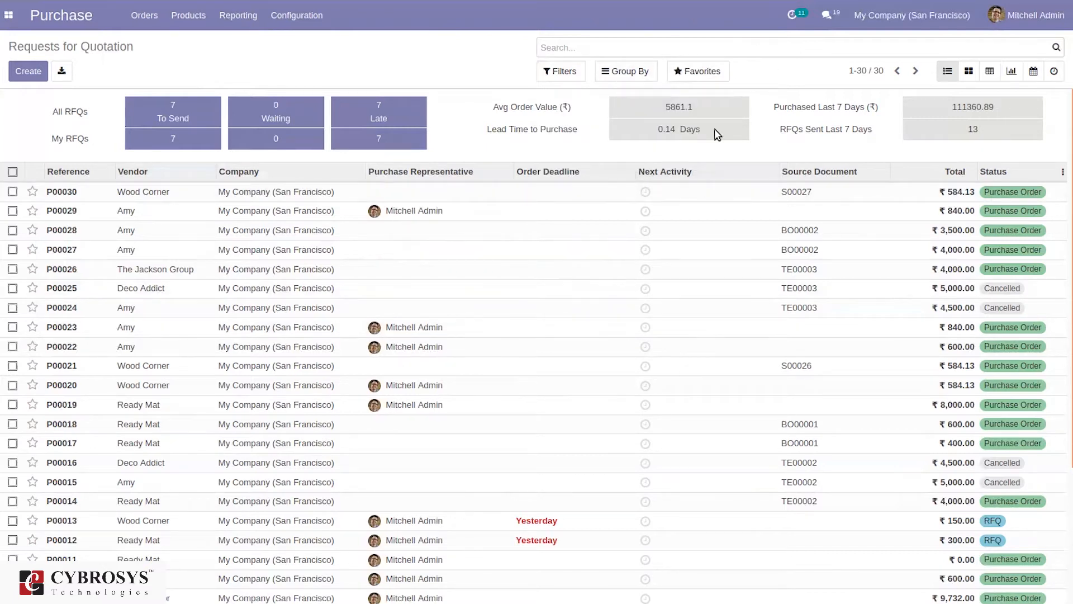
left_click(968, 71)
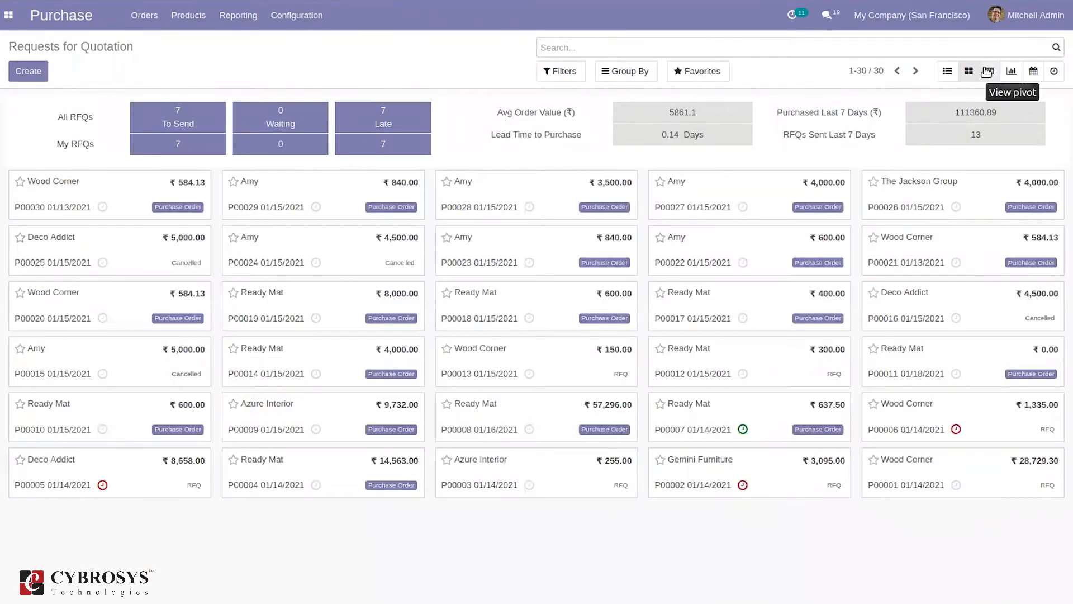
left_click(988, 72)
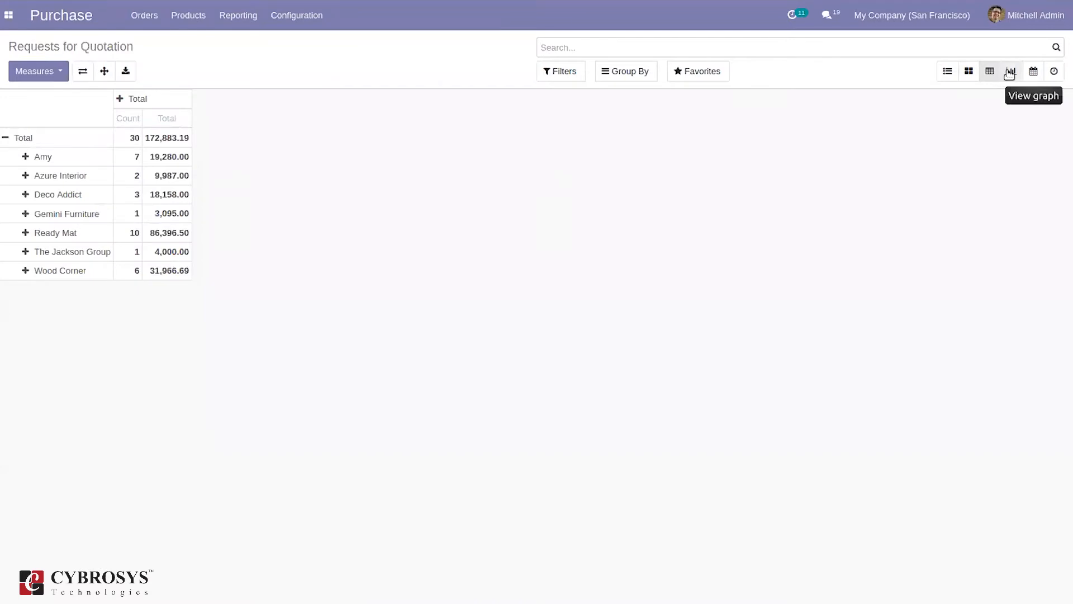
left_click(1010, 72)
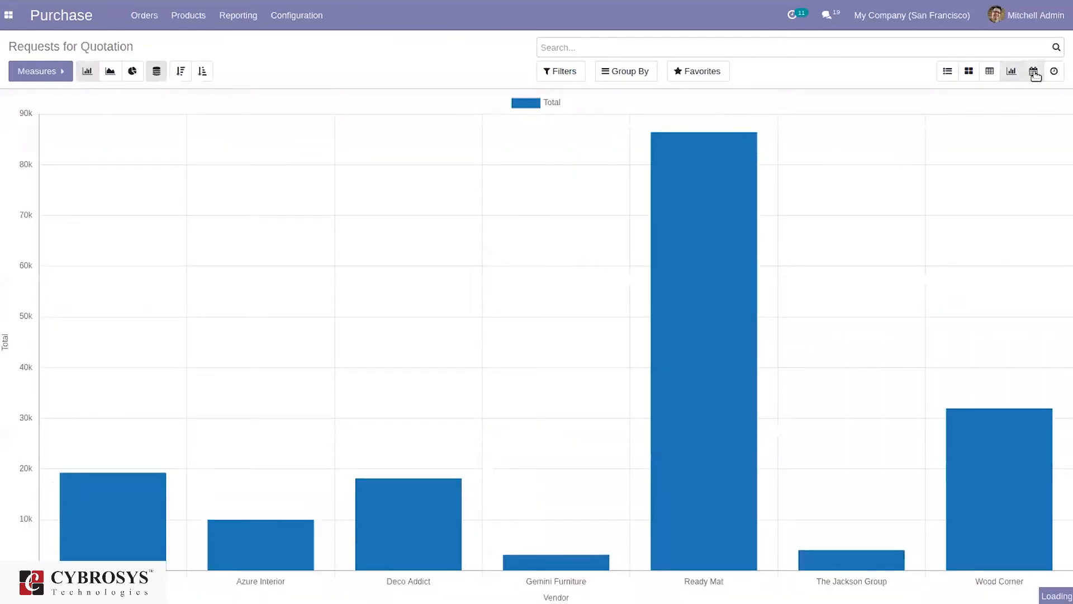
left_click(1054, 72)
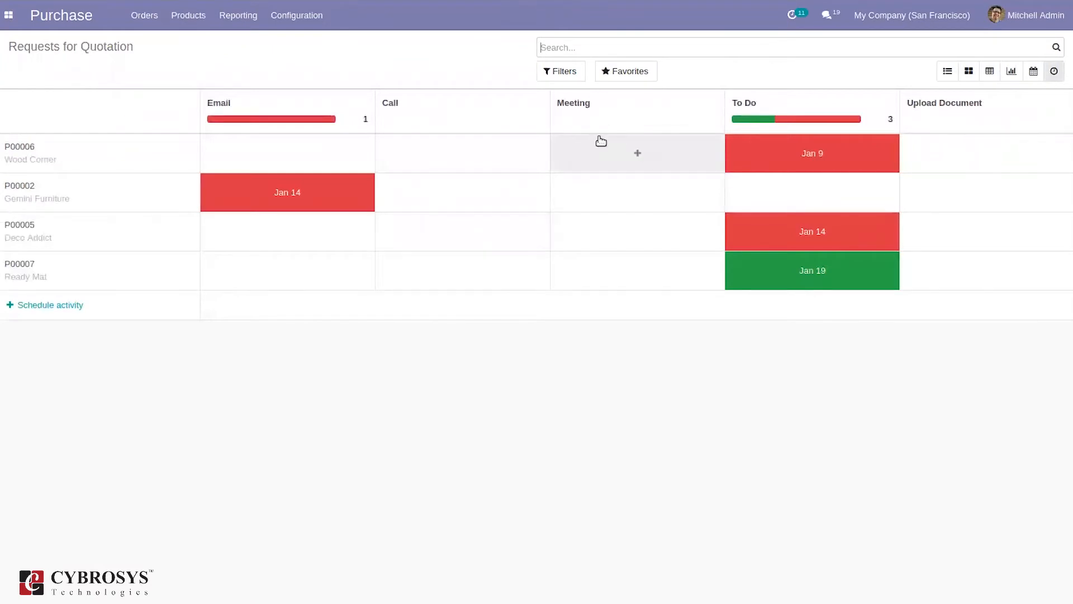
left_click(945, 72)
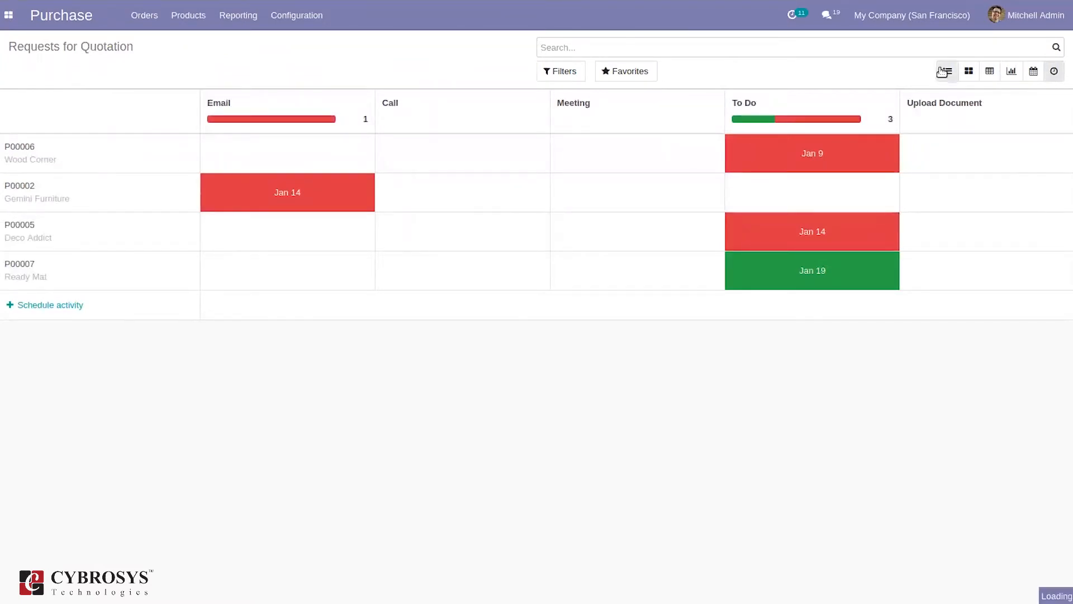
Create a new RFQ and choose its vendor, leaving Purchase Agreement unset
left_click(144, 15)
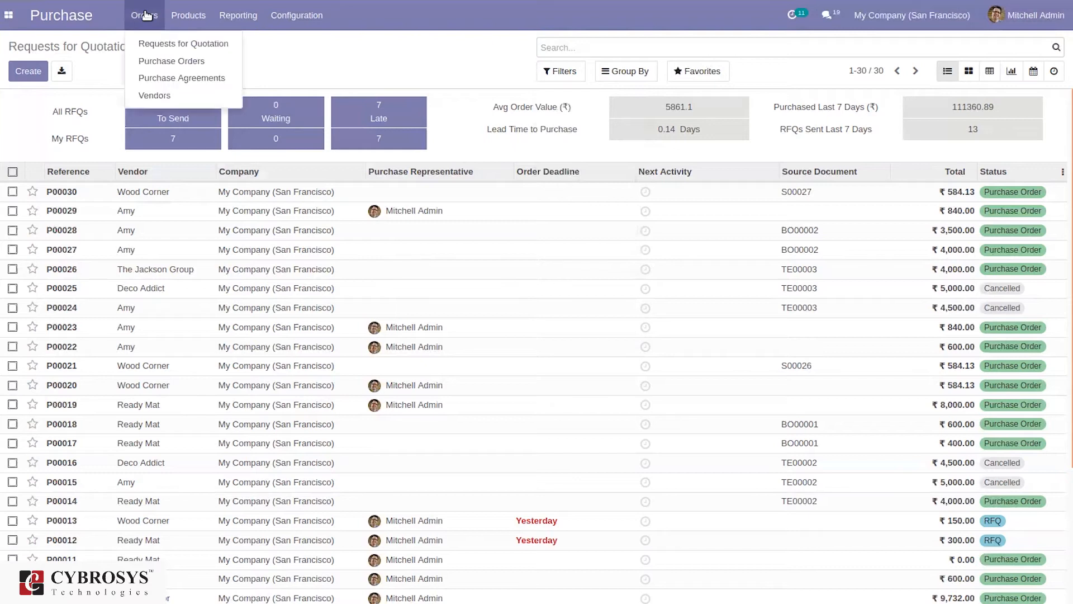
left_click(104, 69)
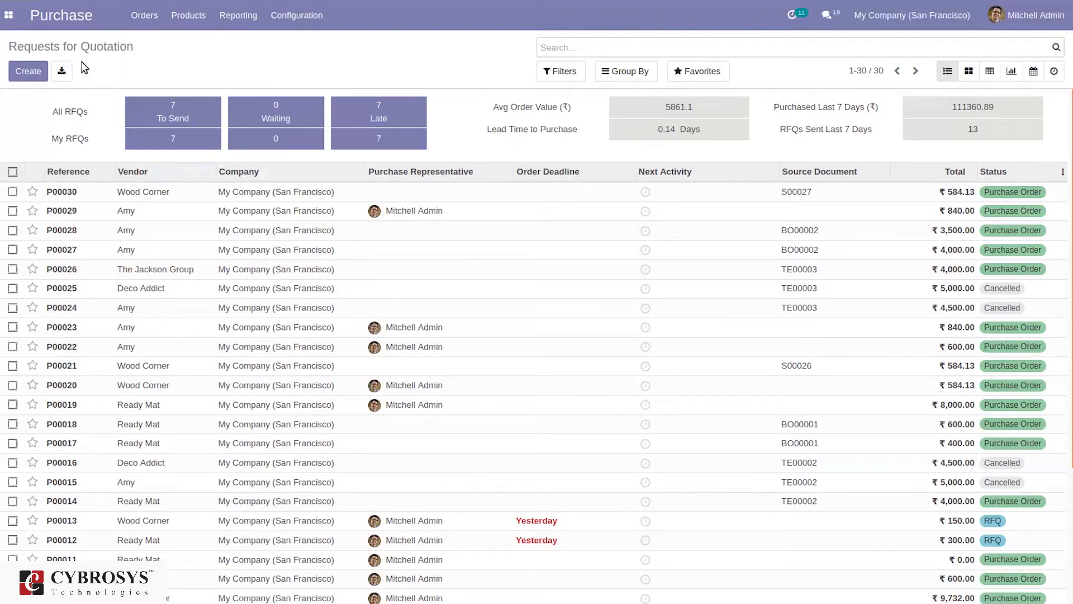
left_click(25, 73)
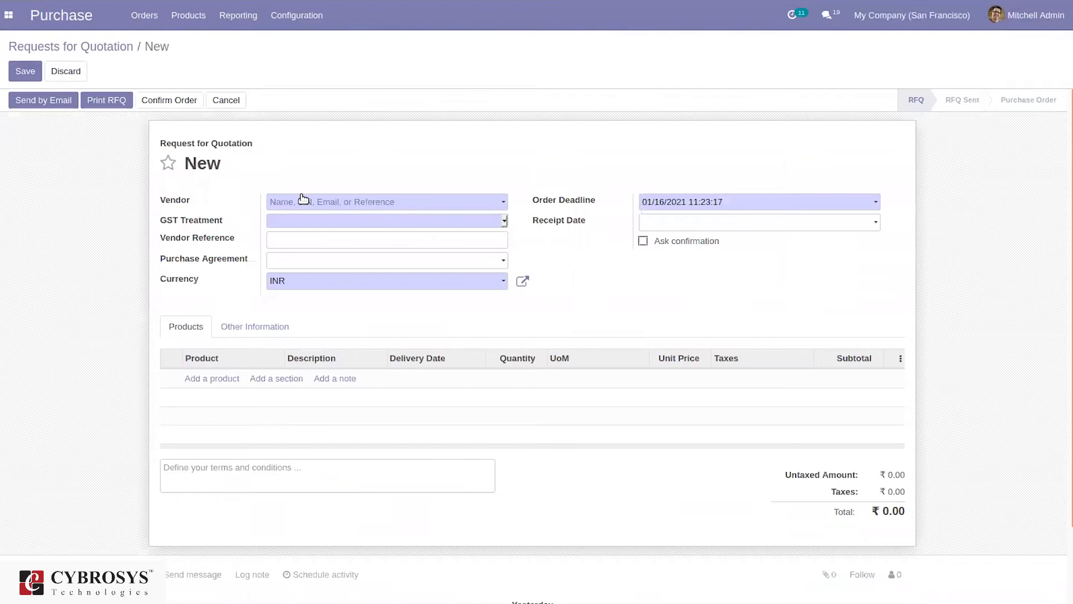
left_click(304, 202)
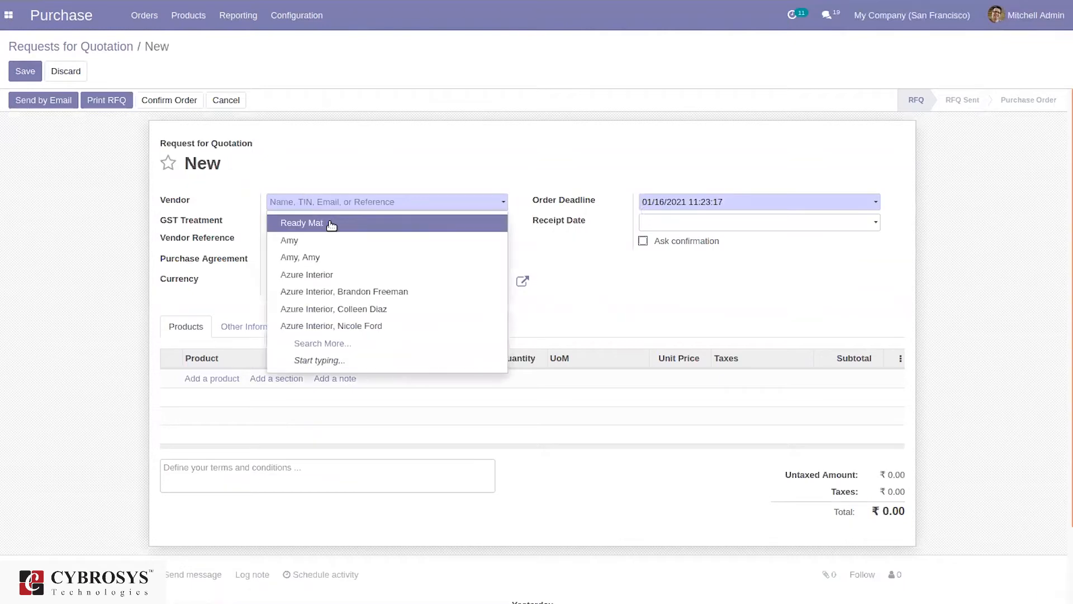
left_click(348, 241)
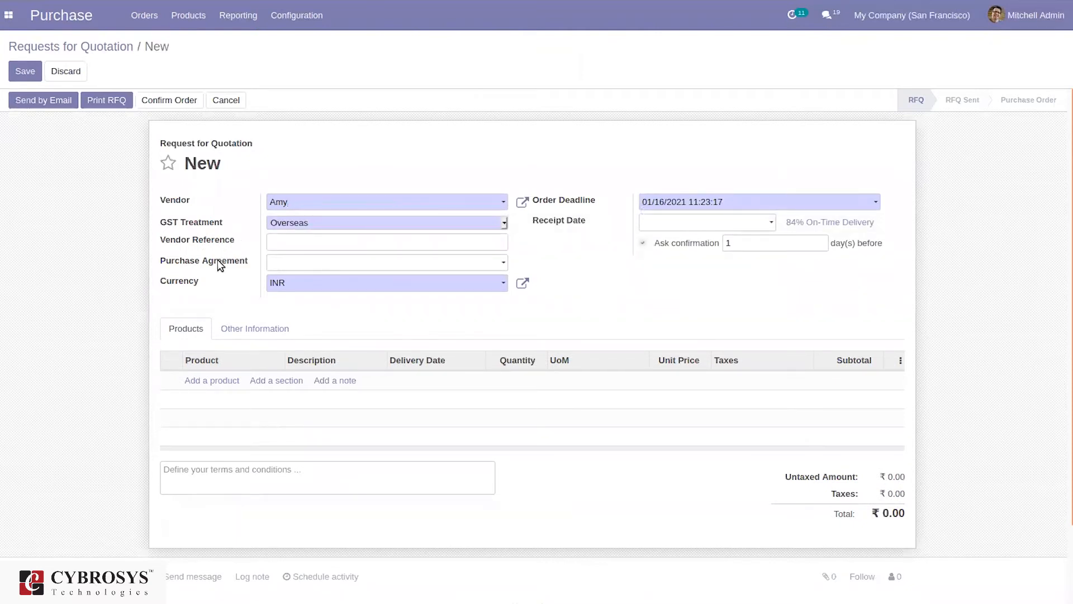
left_click(277, 267)
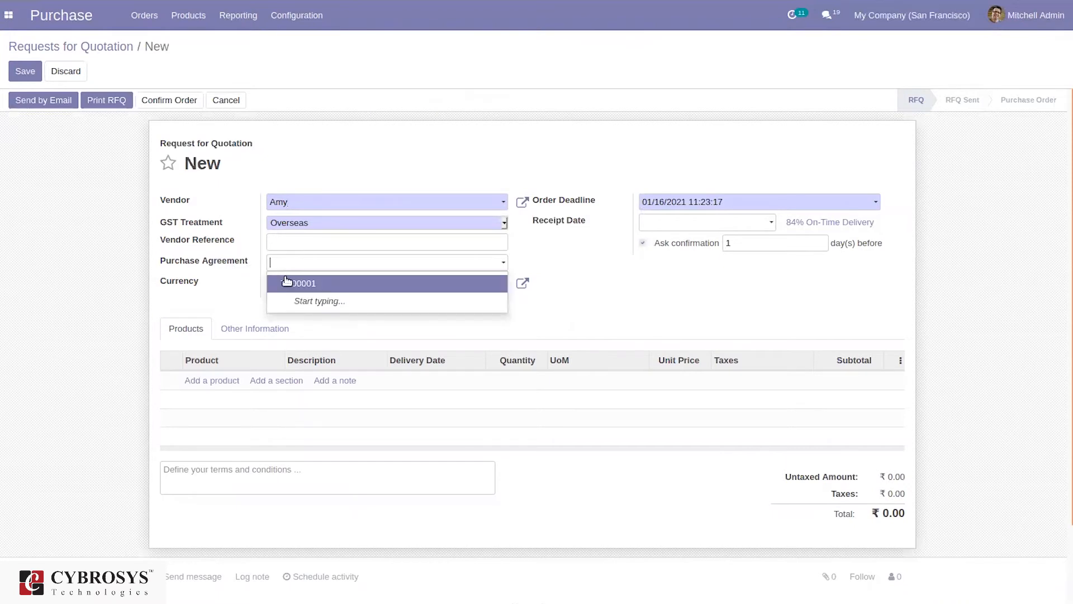
left_click(241, 283)
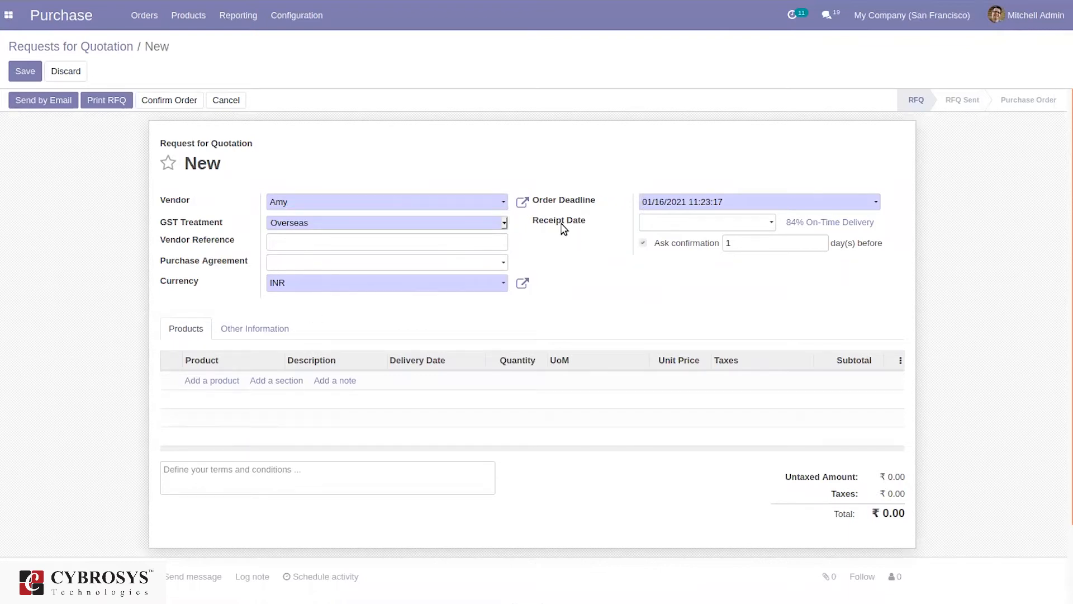
Add Customizable Desk DESK0005 at 652.00 and Corner Desk Right Sit E-COM06, totalling ₹1,252.00
mouse_move(563, 223)
left_click(195, 381)
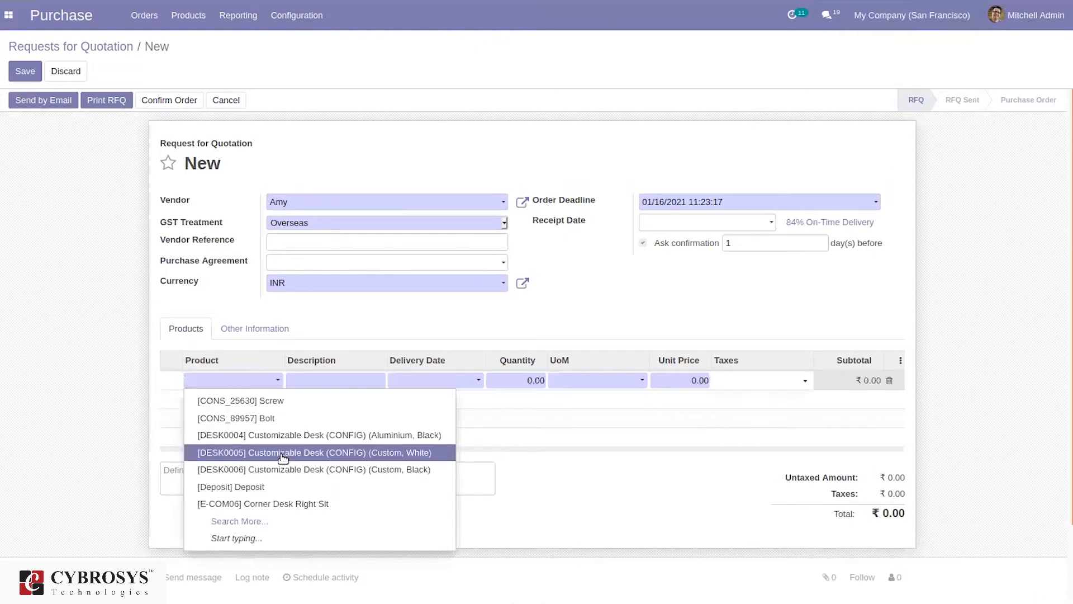
left_click(283, 457)
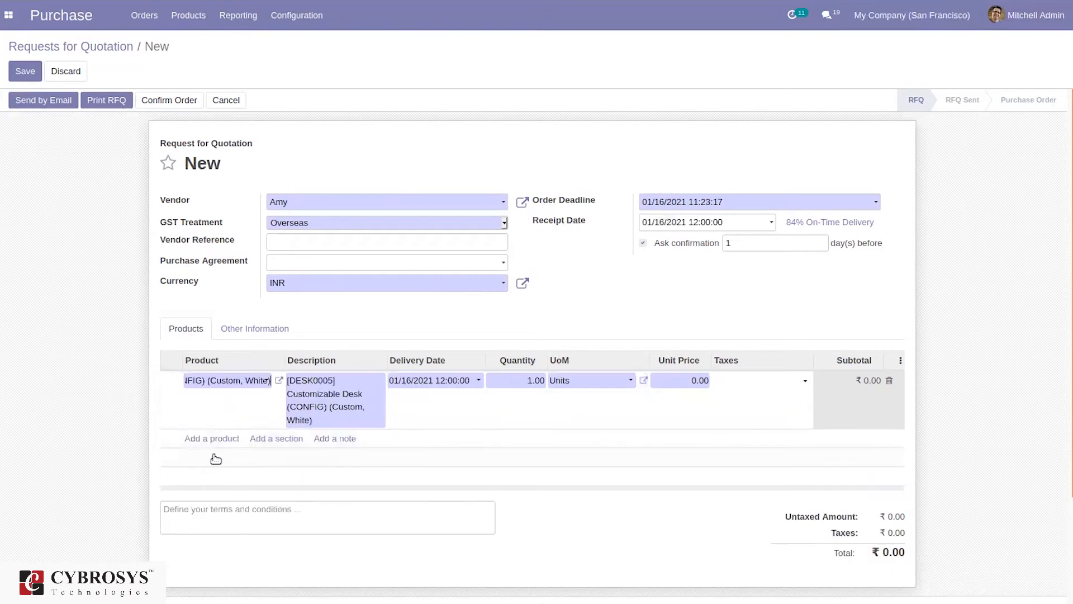
left_click(214, 441)
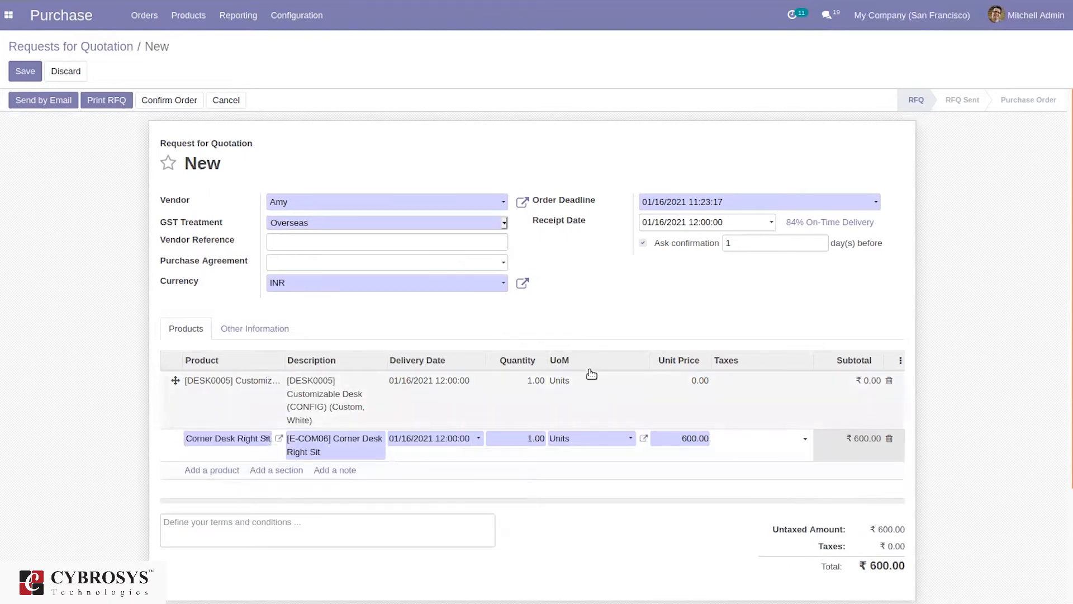
left_click(701, 384)
type("652")
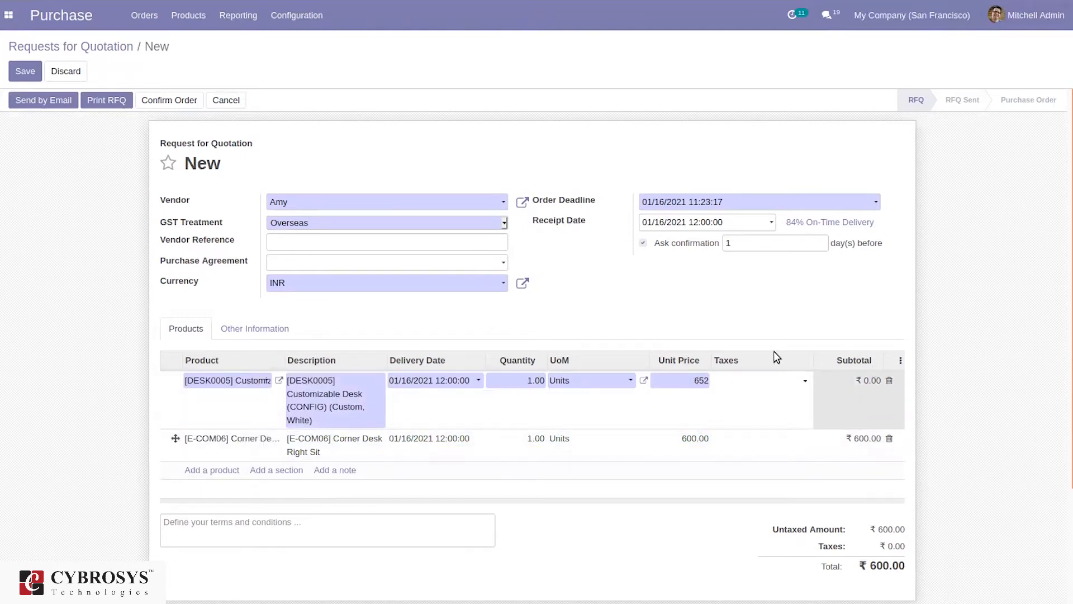
left_click(709, 319)
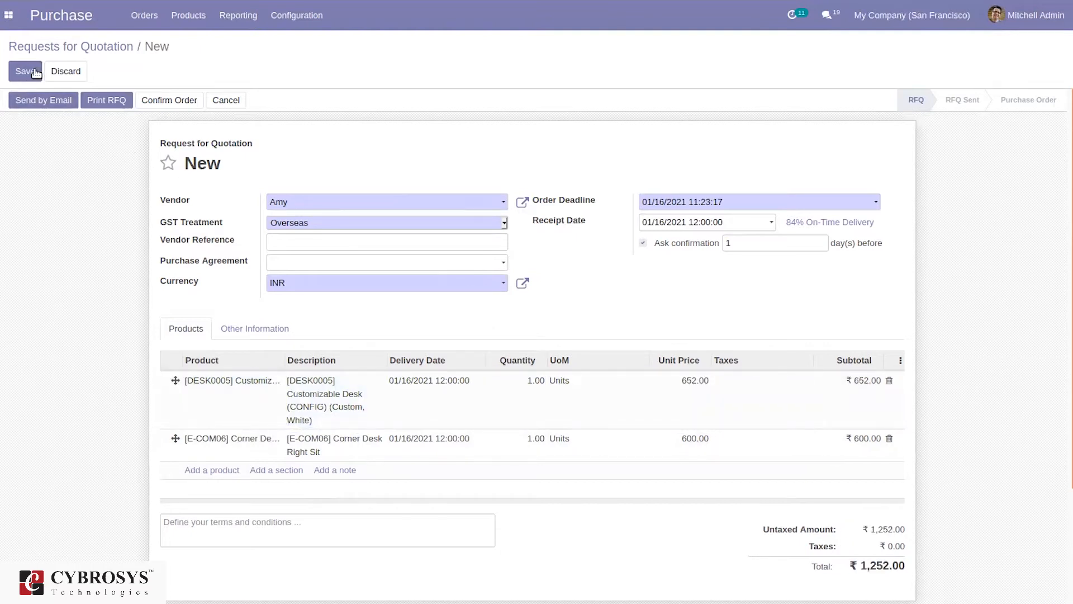
left_click(35, 101)
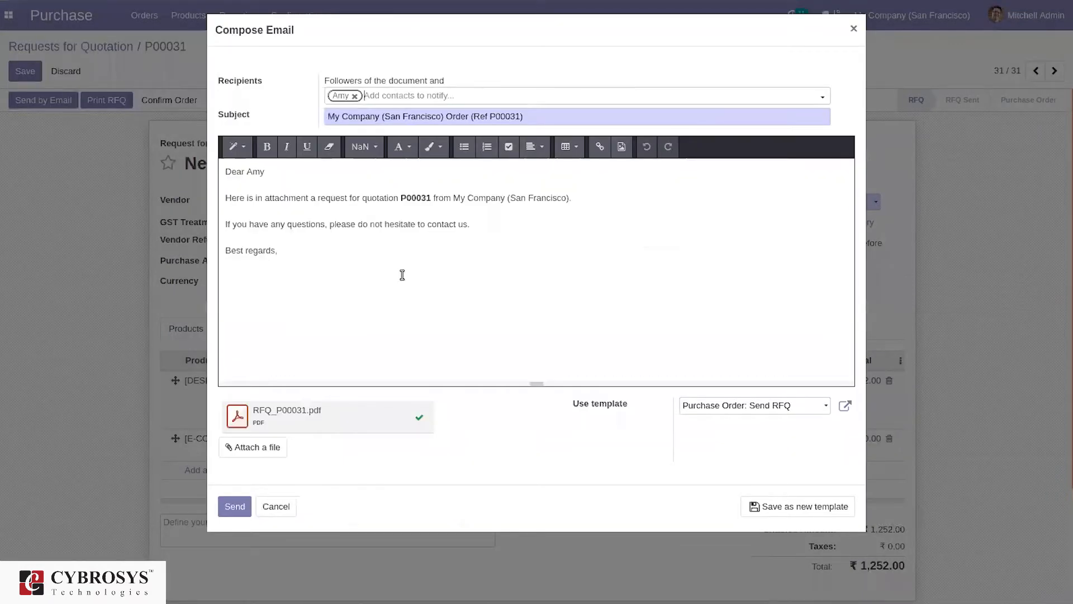
Send the P00031 RFQ email to the vendor and confirm it as a purchase order
left_click(228, 507)
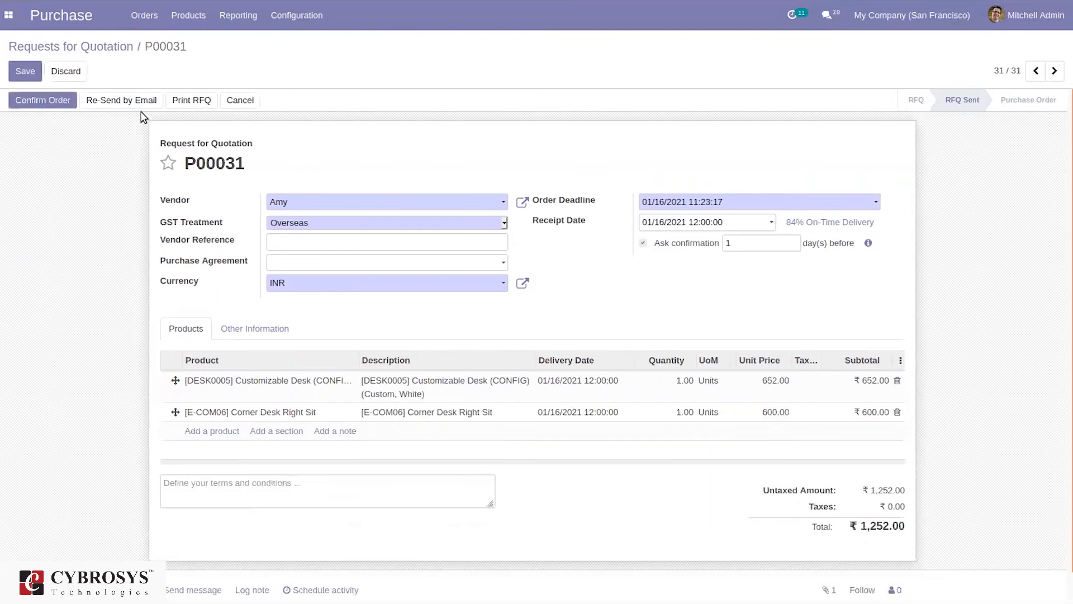
left_click(59, 102)
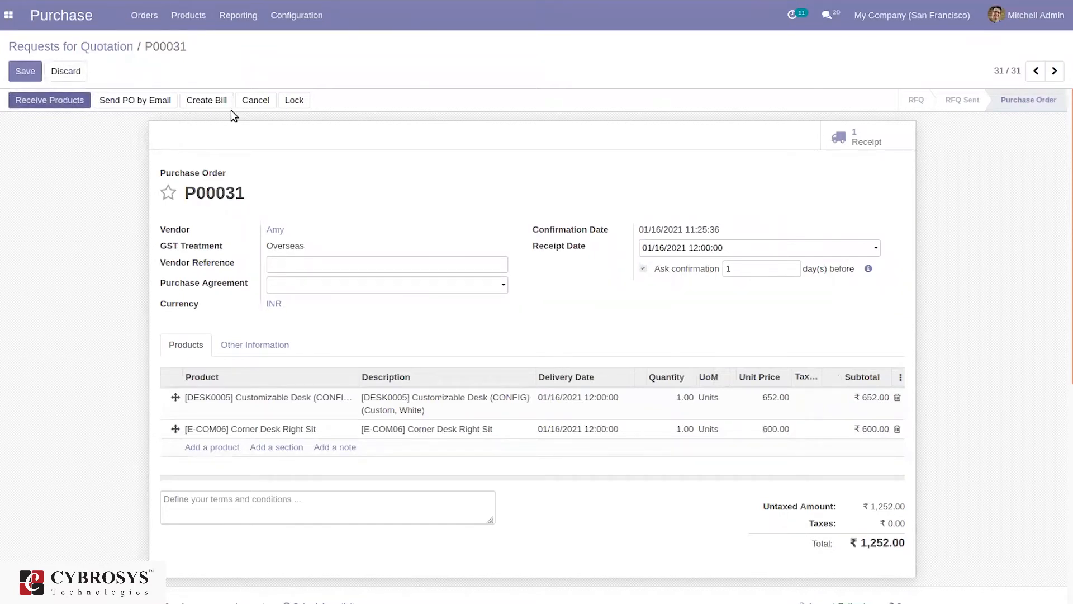
Validate receipt WH/IN/00026 for both desks by immediate transfer, then return to the RFQ list
left_click(880, 134)
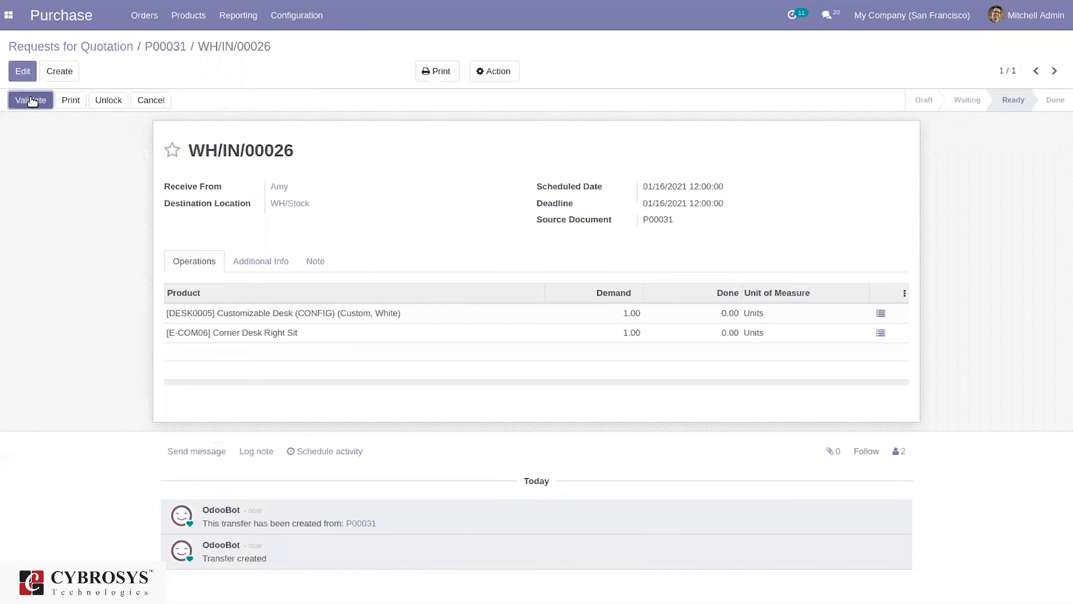
left_click(32, 101)
left_click(235, 137)
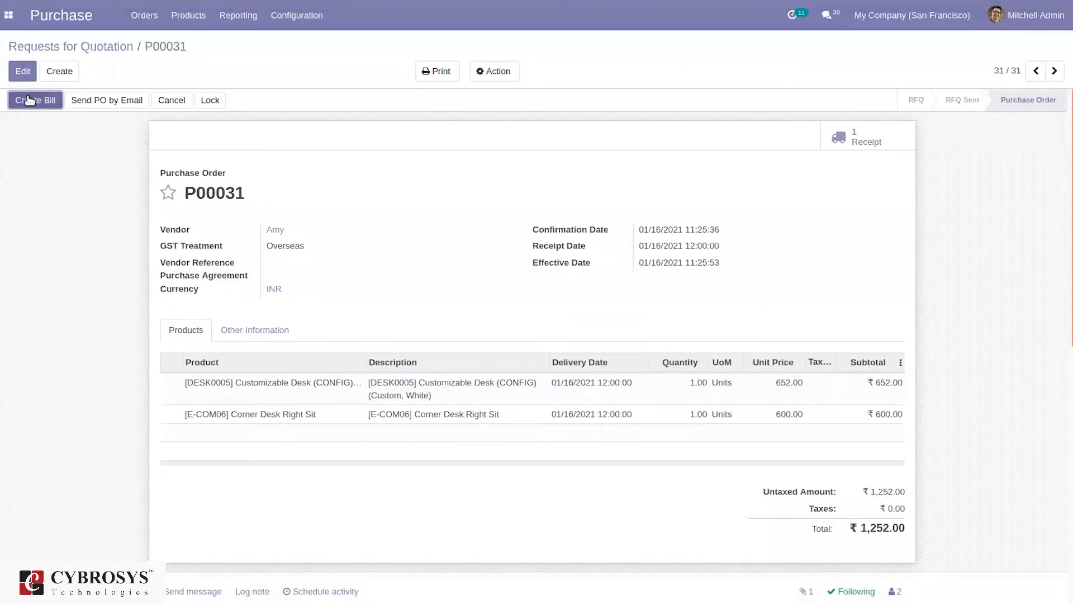
left_click(85, 50)
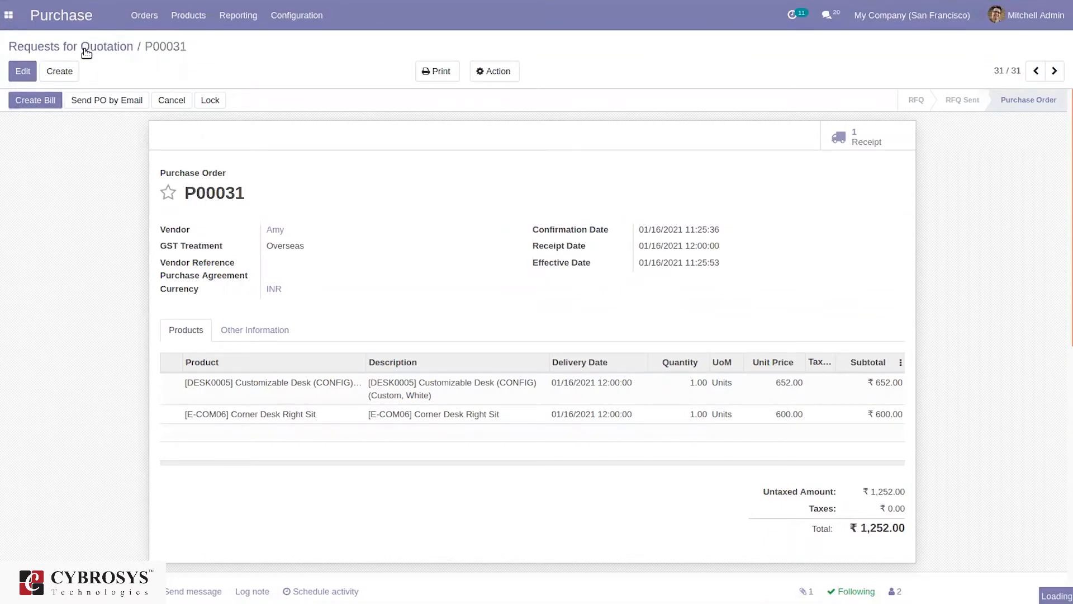
Turn on Purchase Order Approval with a ₹5,000.00 minimum amount in Purchase settings and save
left_click(300, 14)
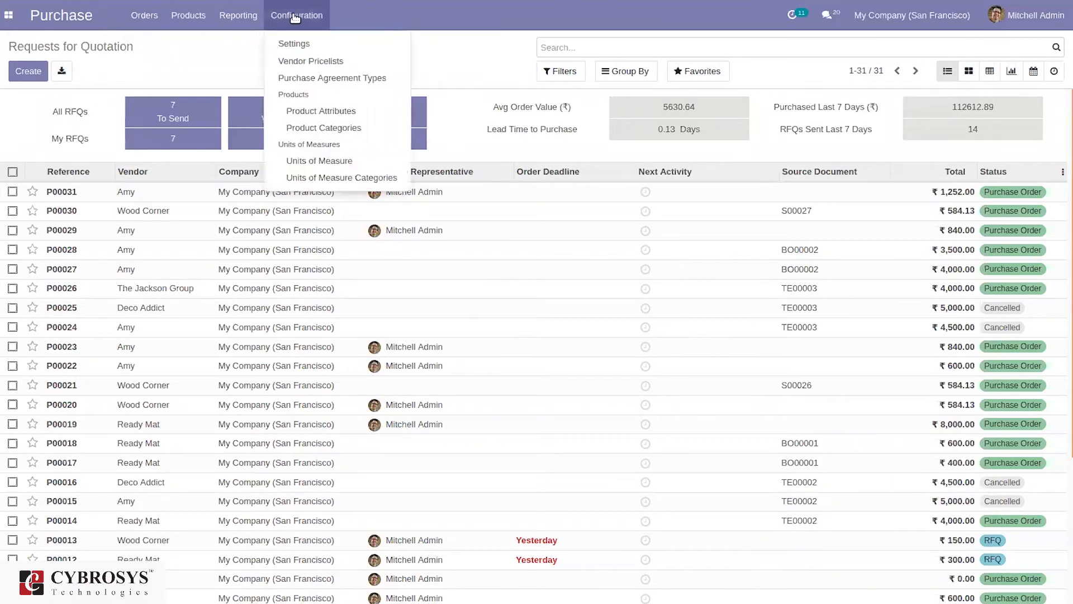
left_click(299, 45)
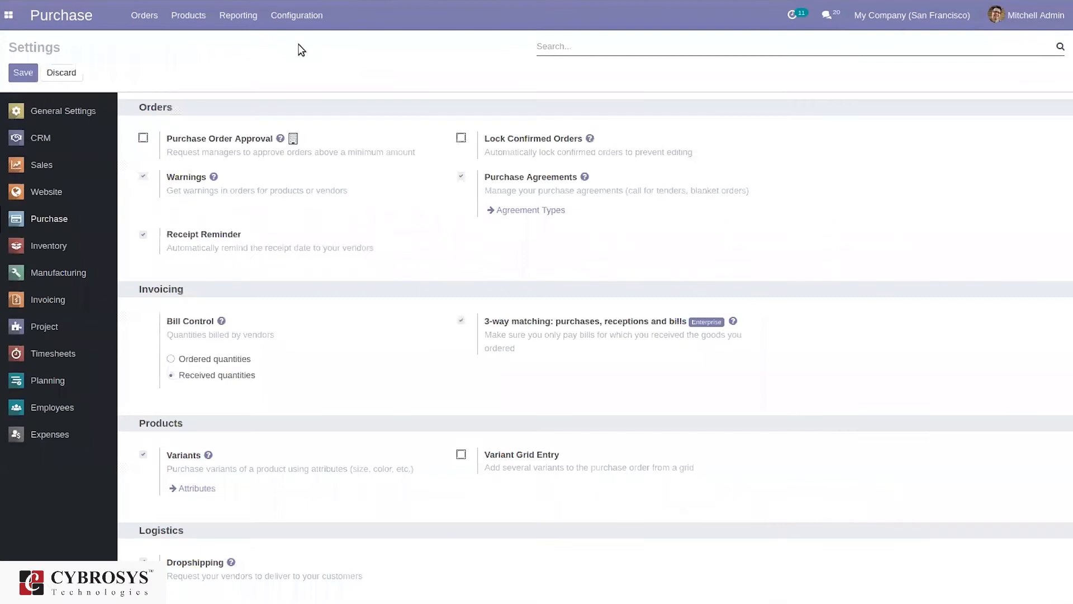
left_click(143, 139)
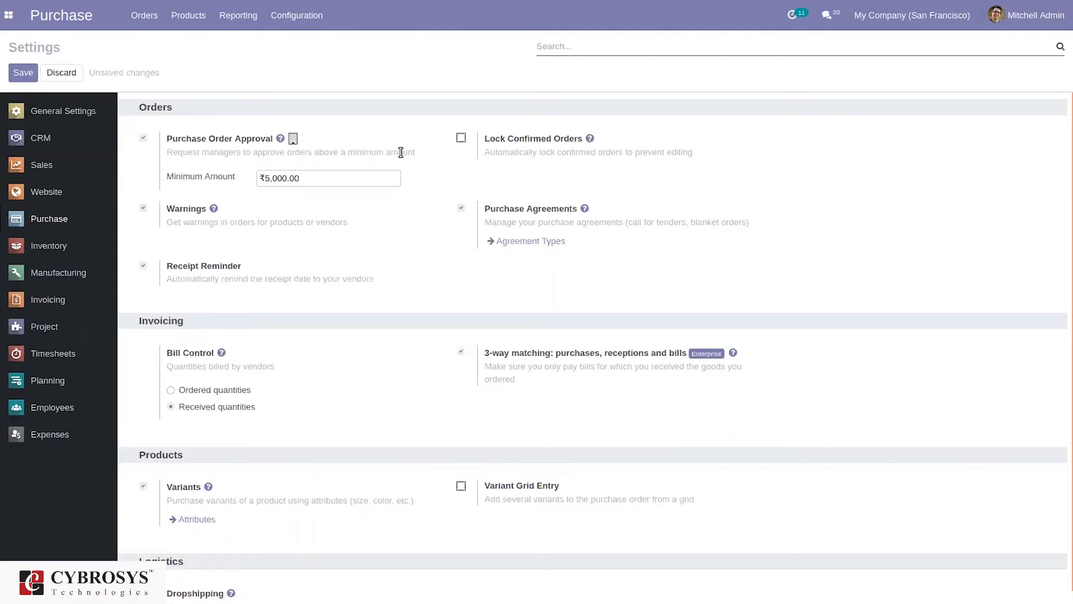
left_click(23, 73)
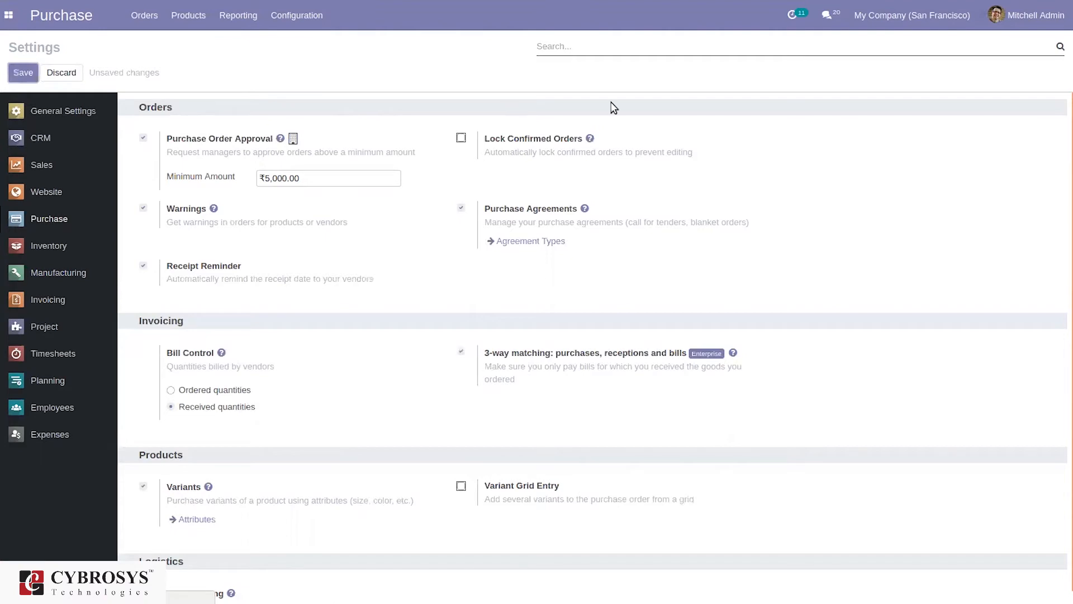
mouse_move(766, 8)
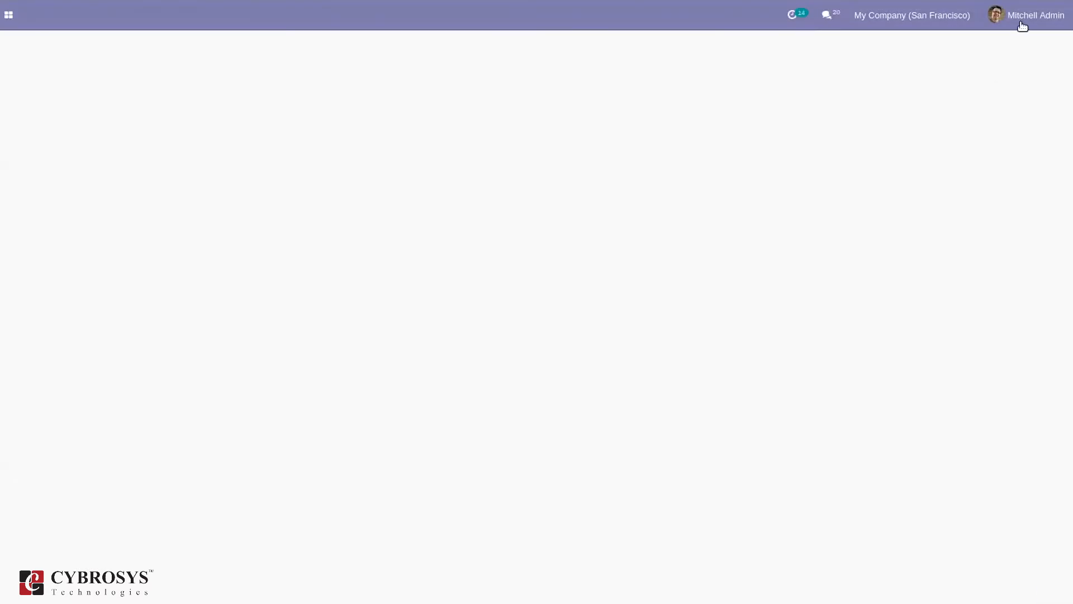
Log out of the administrator account and log in as the demo user, declining browser password saving
left_click(1027, 17)
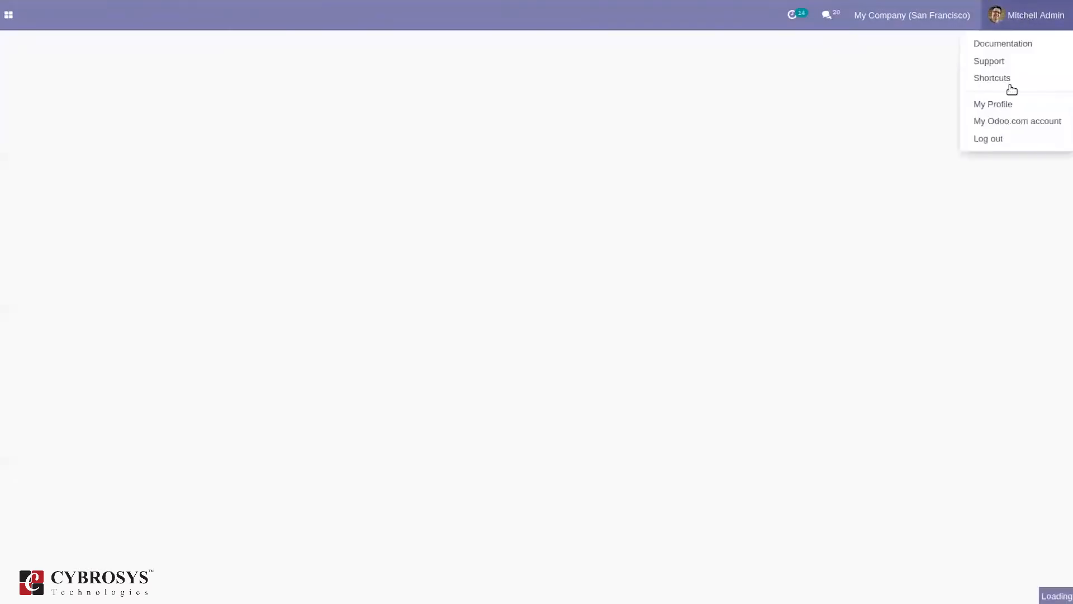
left_click(990, 140)
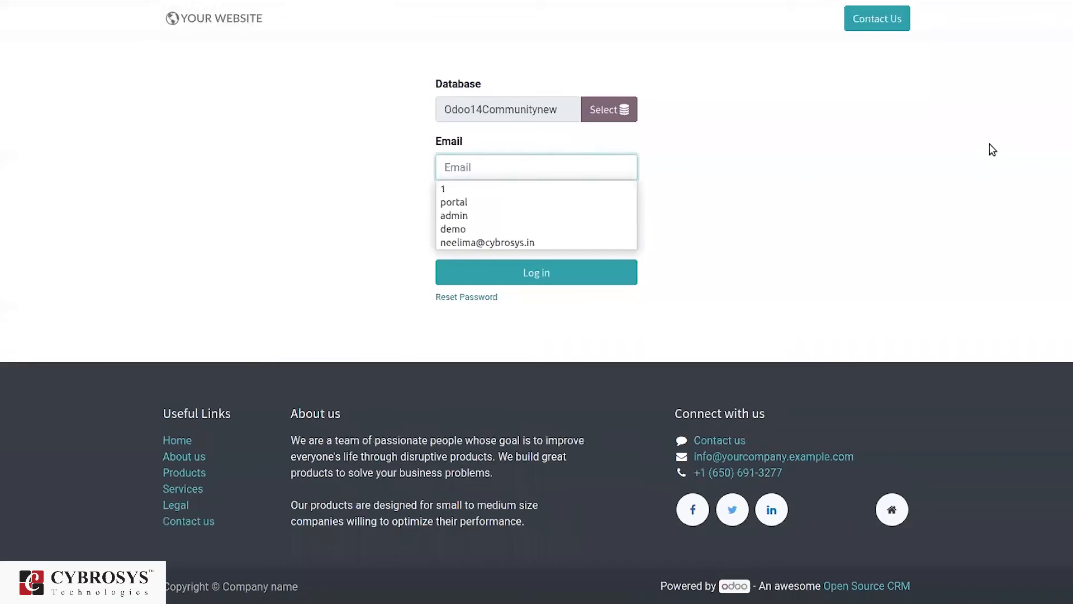
type("demo")
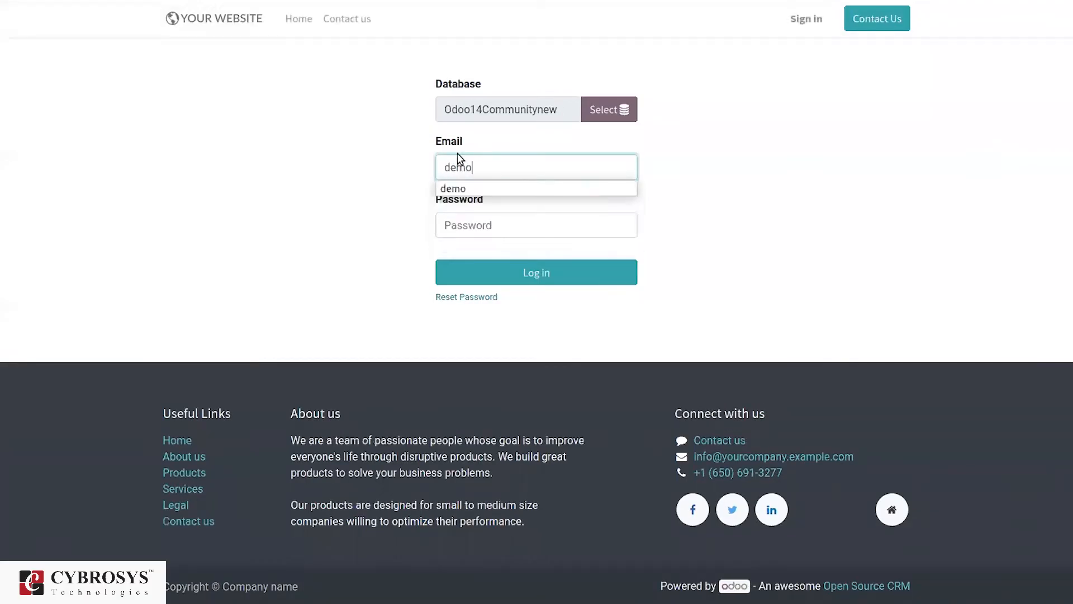
left_click(502, 226)
type("demo")
left_click(550, 271)
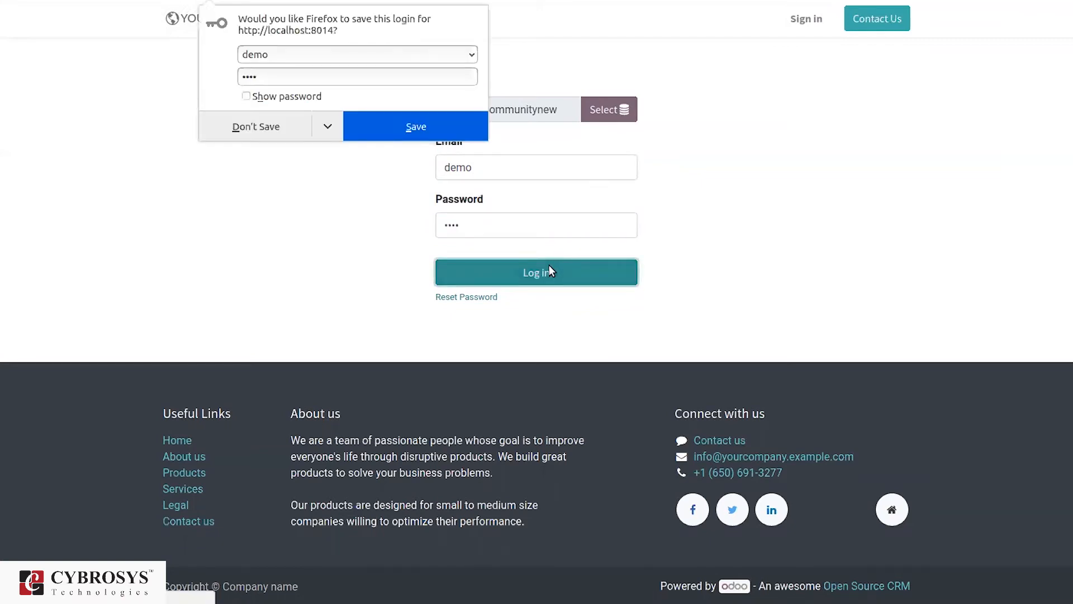
left_click(258, 127)
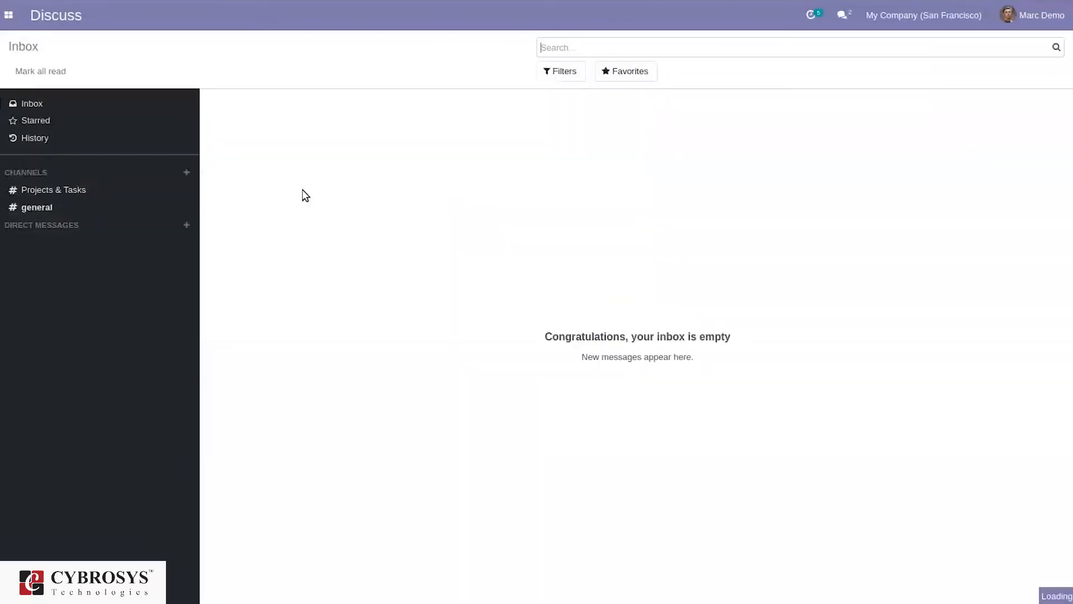
In Purchase, create a new RFQ with a vendor selected and an empty product line added
left_click(6, 19)
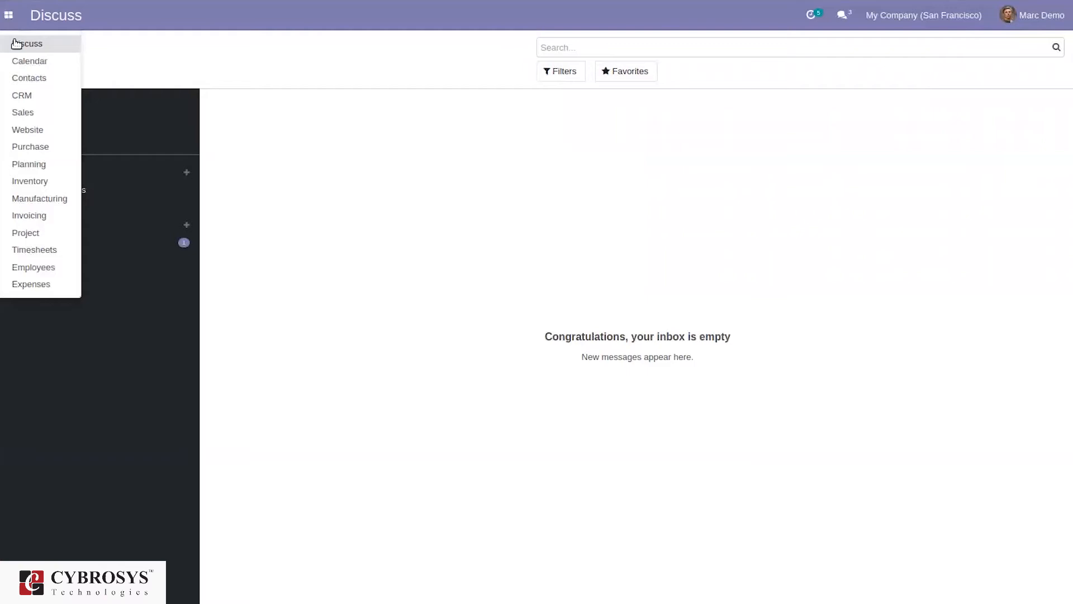
left_click(34, 145)
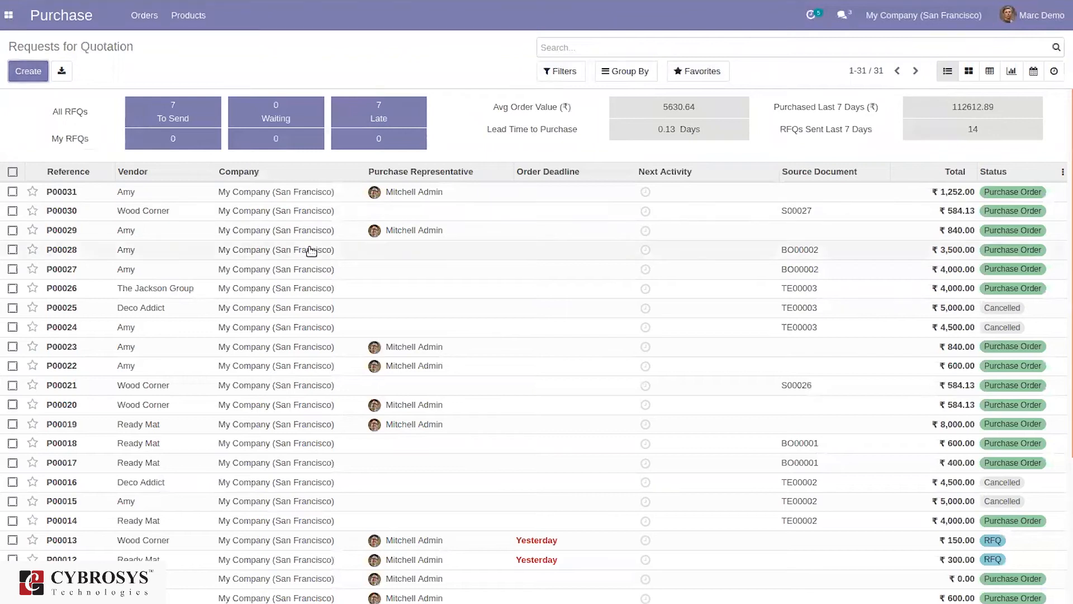
key("alt+c")
left_click(352, 210)
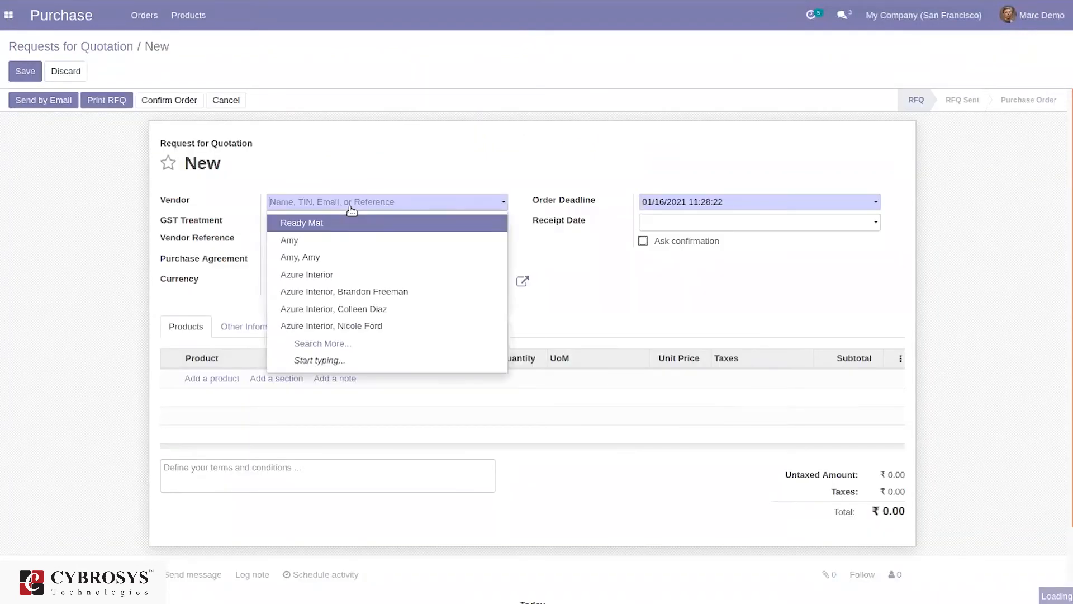
left_click(339, 241)
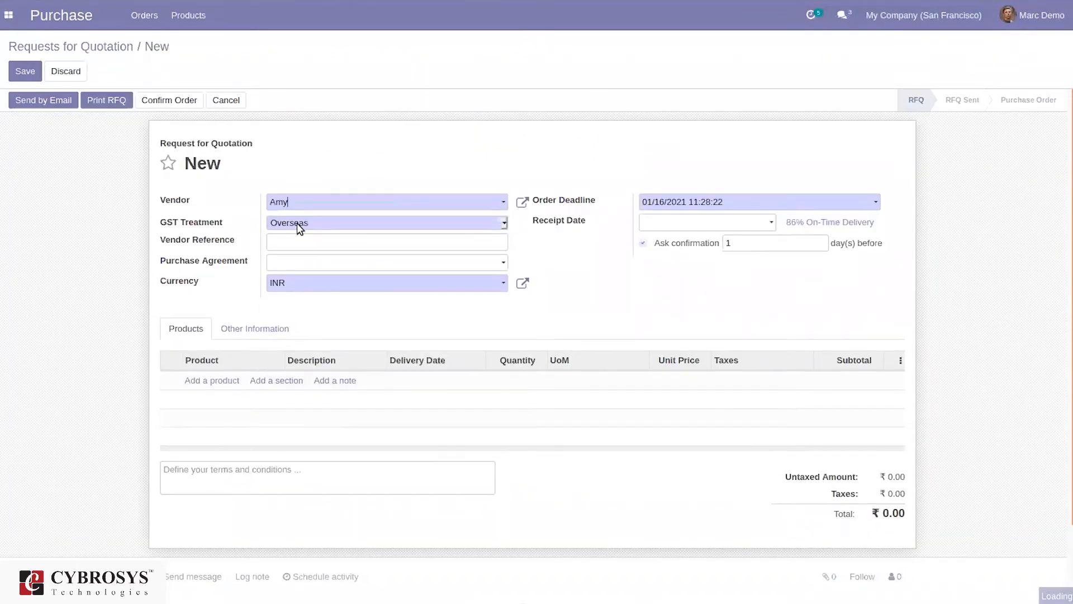
left_click(209, 382)
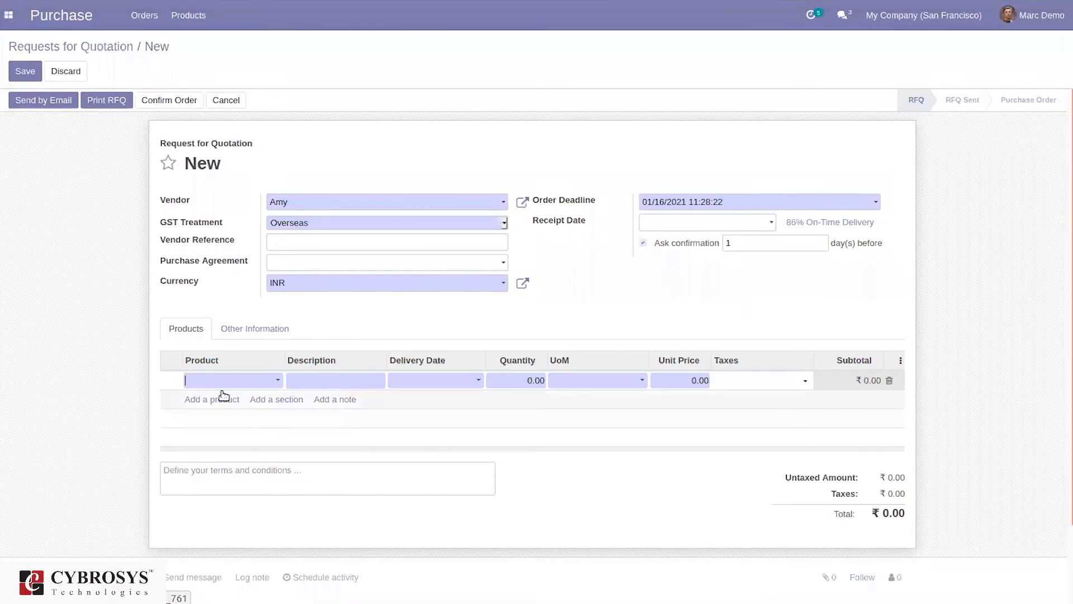
Add the [DESK0005] Customizable Desk (Custom, White) at unit price 5500 and save as P00032
left_click(221, 378)
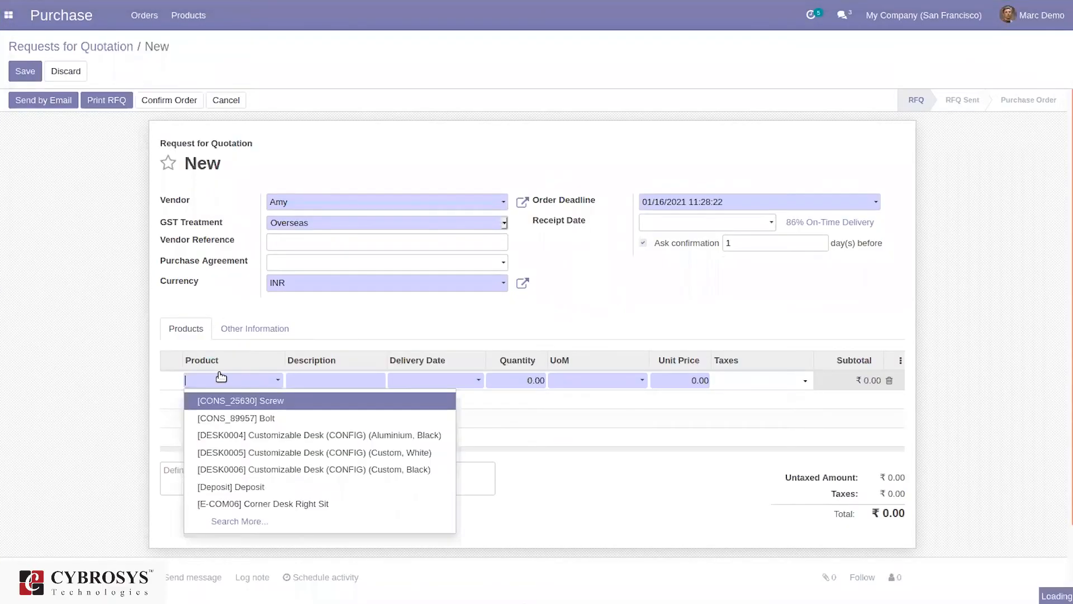
left_click(292, 465)
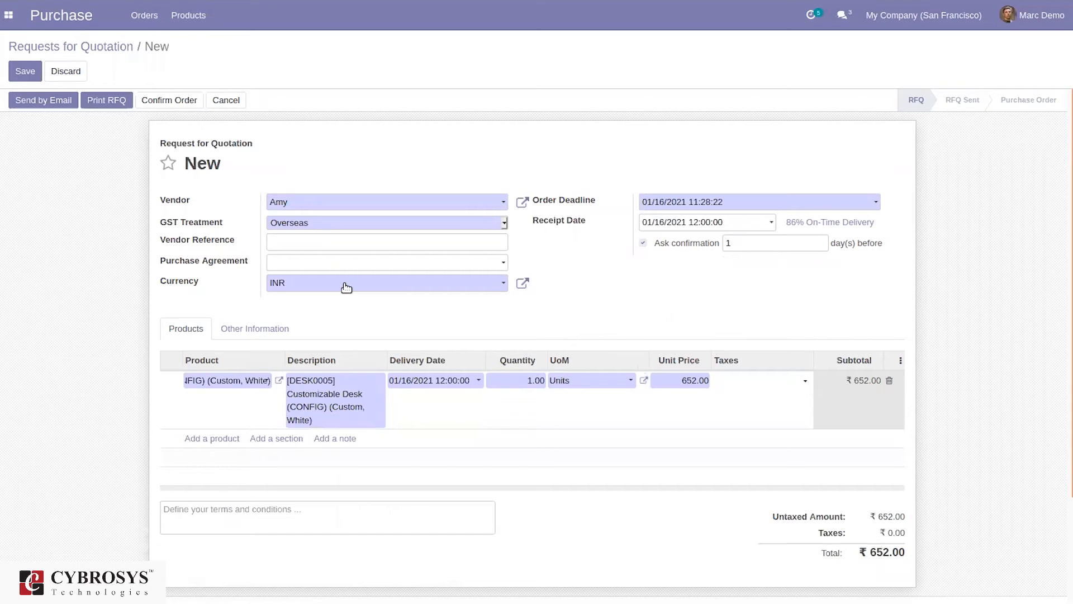
left_click(698, 381)
type("5")
type("500")
left_click(171, 98)
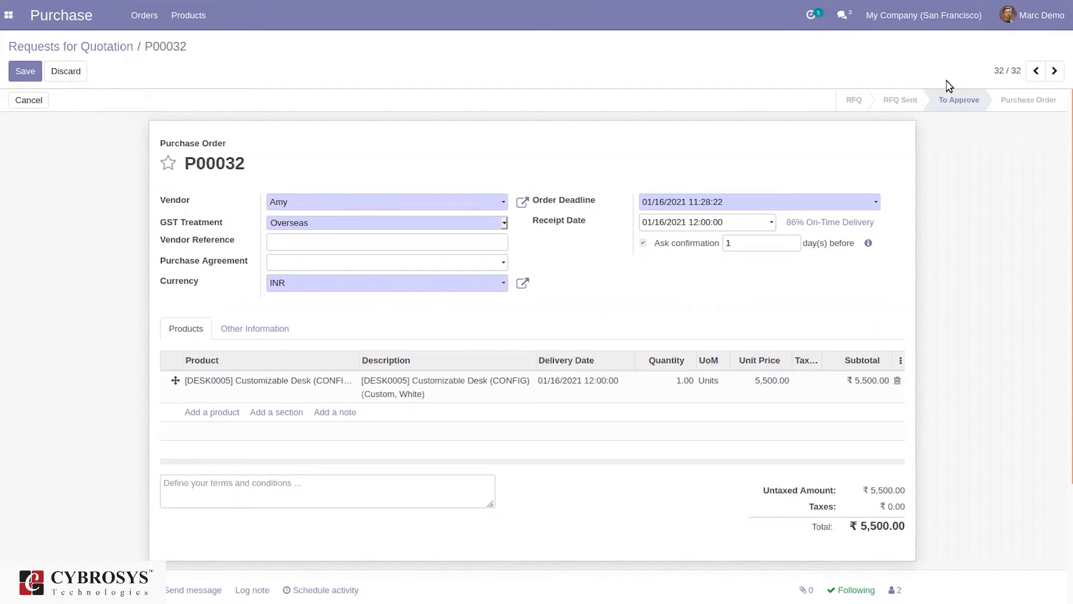
Log out of the demo user and log back in as the administrator
left_click(1029, 11)
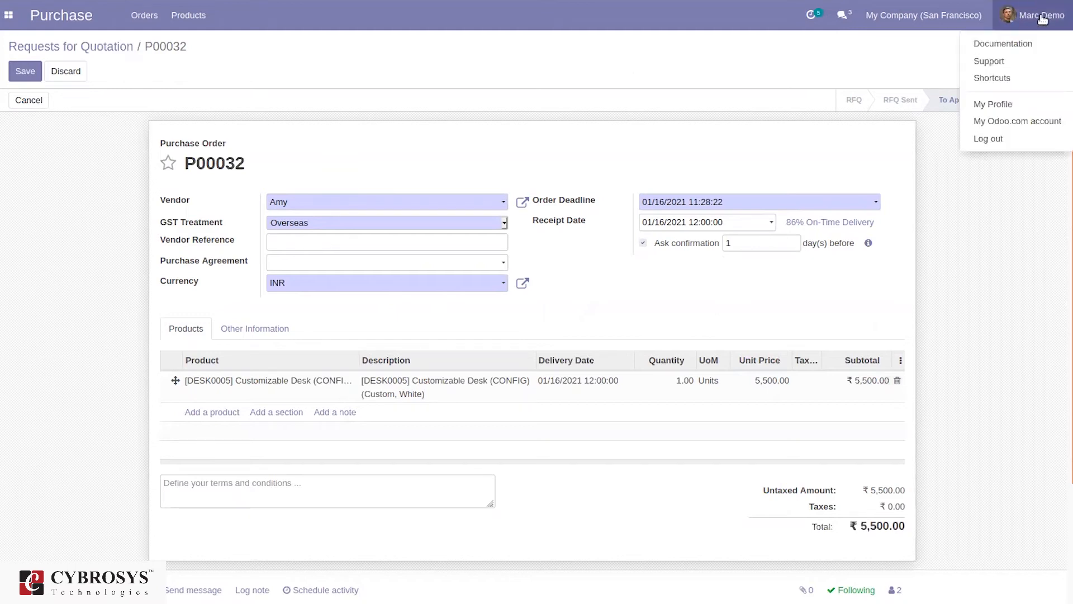
left_click(1013, 137)
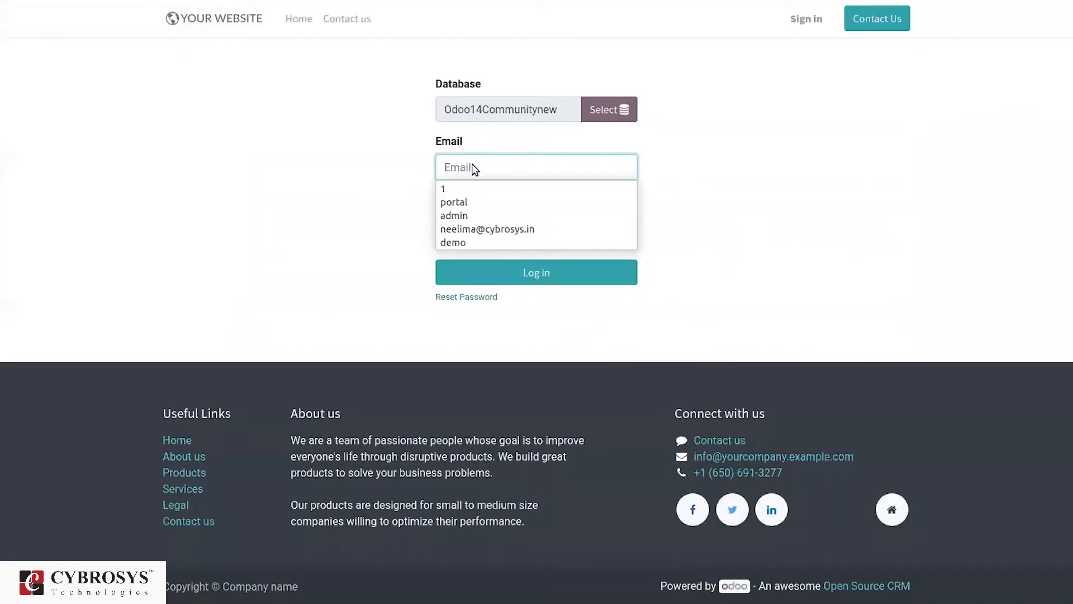
type("1")
left_click(462, 233)
type("1")
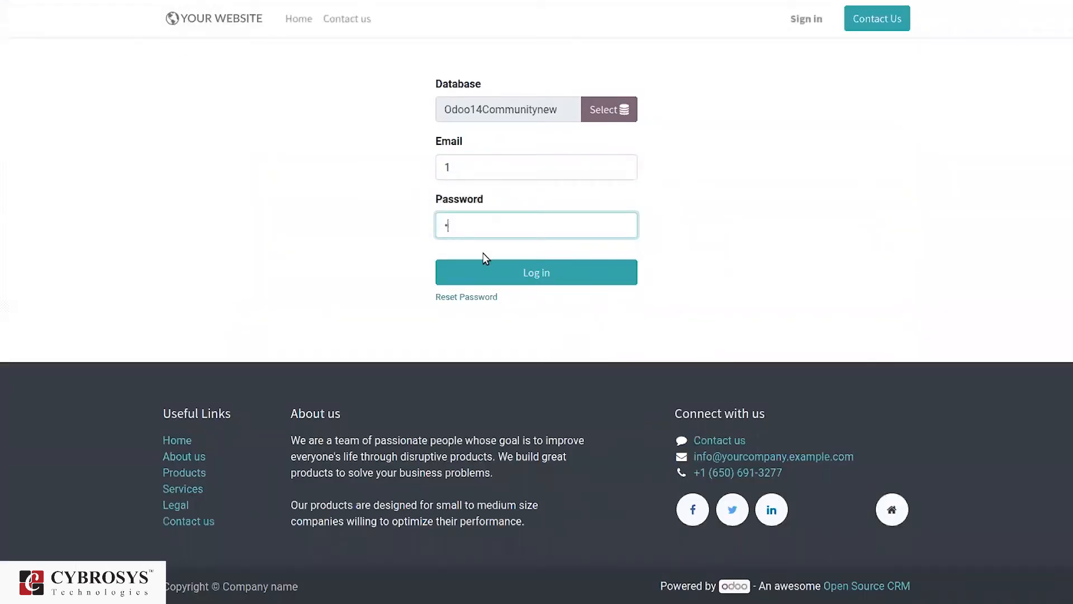
left_click(512, 281)
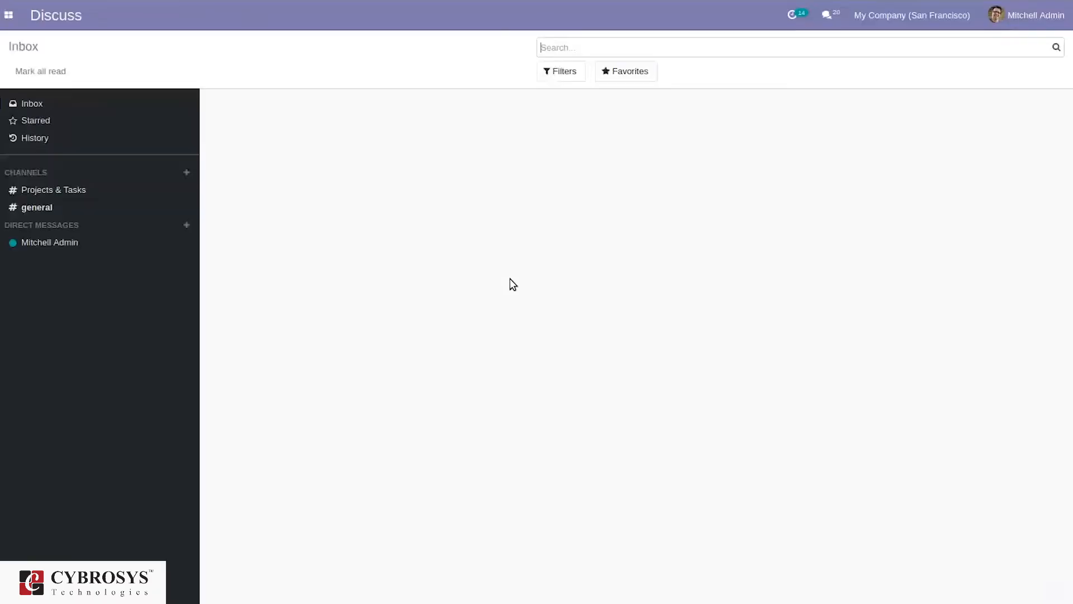
Open order P00032 in the Purchase app and approve it
left_click(8, 15)
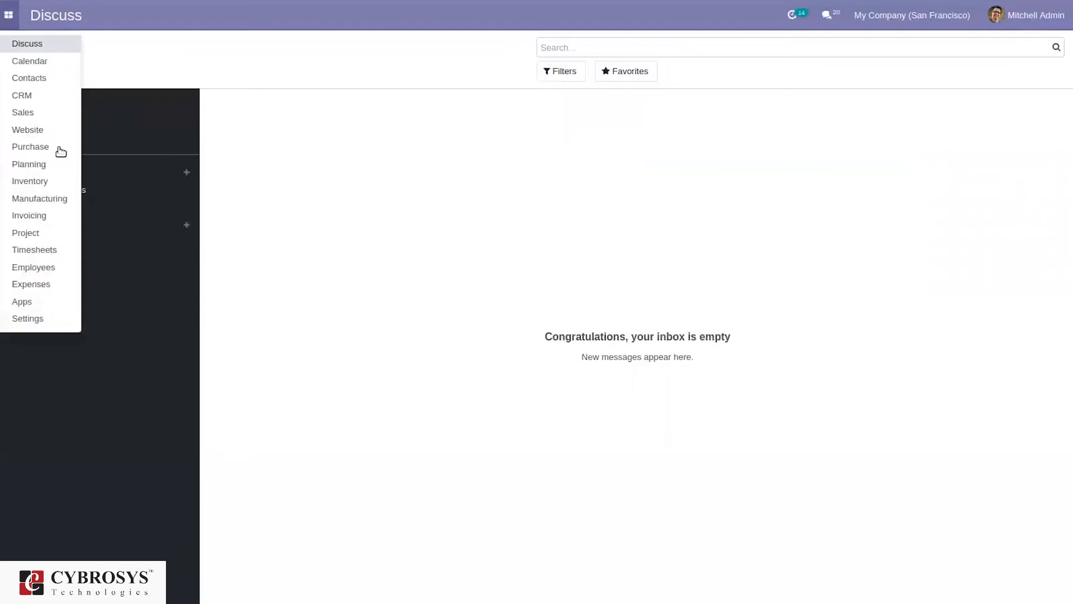
left_click(58, 150)
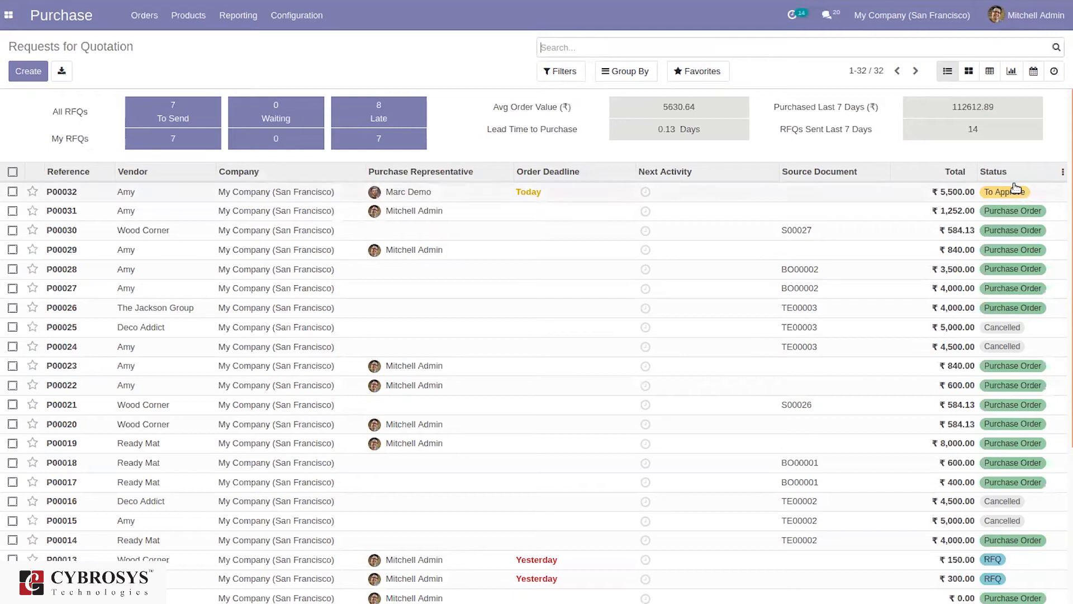
left_click(766, 193)
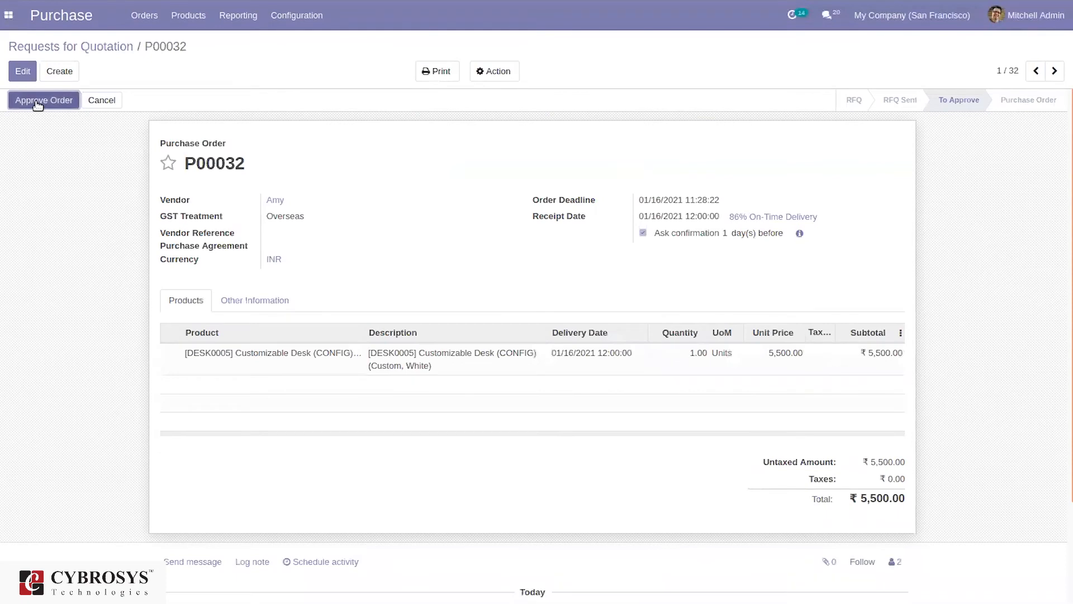
left_click(37, 104)
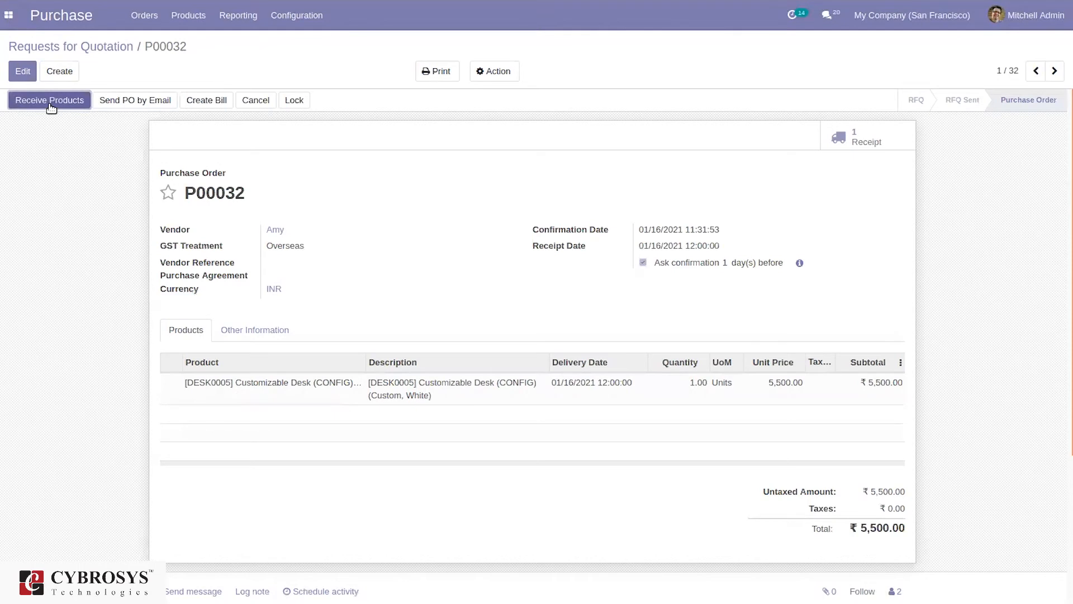
left_click(304, 15)
Tick Lock Confirmed Orders in the Purchase settings
left_click(313, 44)
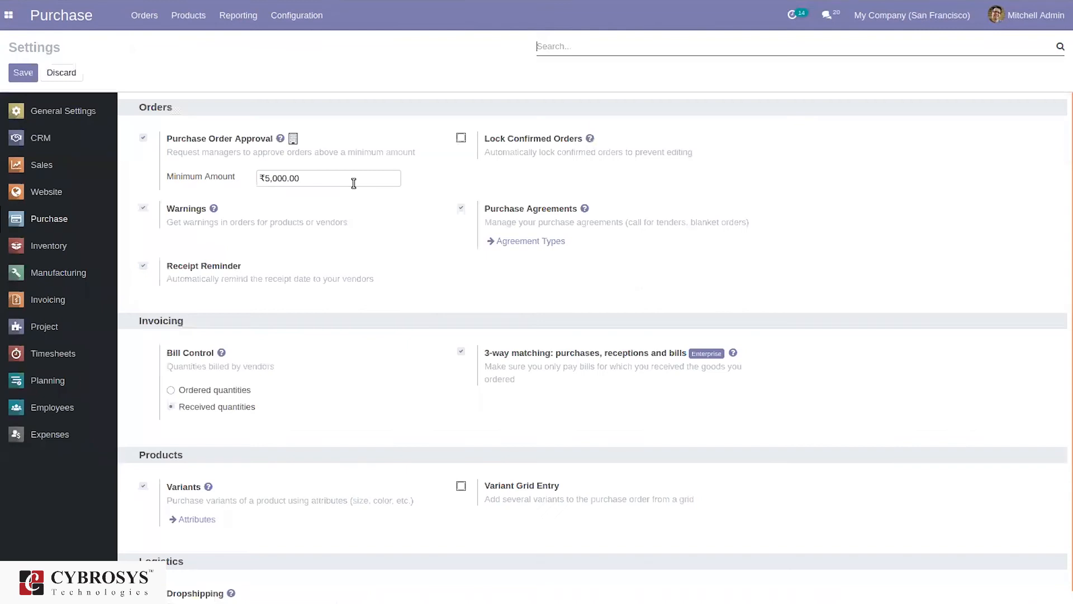
left_click(461, 139)
left_click(462, 139)
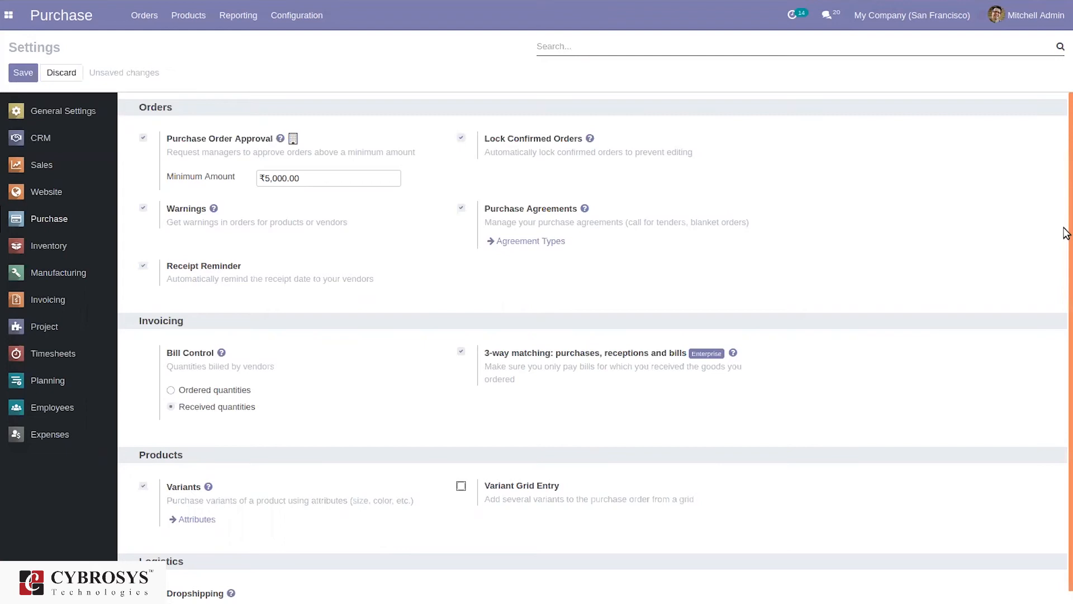
Review the Orders, Invoicing and Products sections of the Purchase settings, including Bill Control and Variants
scroll(1065, 319, "down", 1)
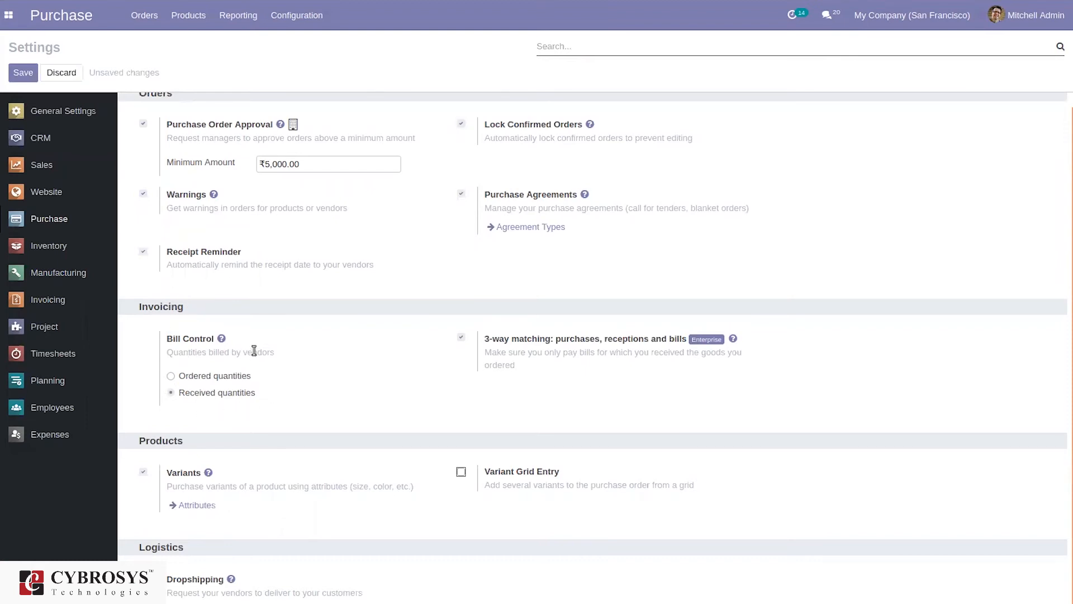
mouse_move(254, 351)
mouse_move(195, 374)
mouse_move(225, 398)
mouse_move(533, 380)
mouse_move(464, 485)
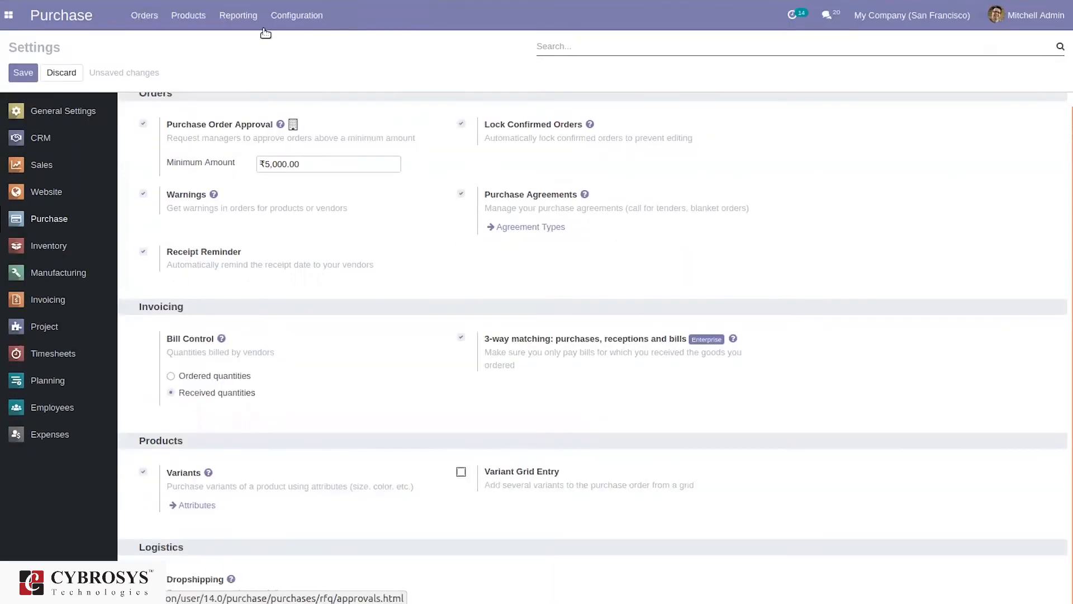
left_click(299, 64)
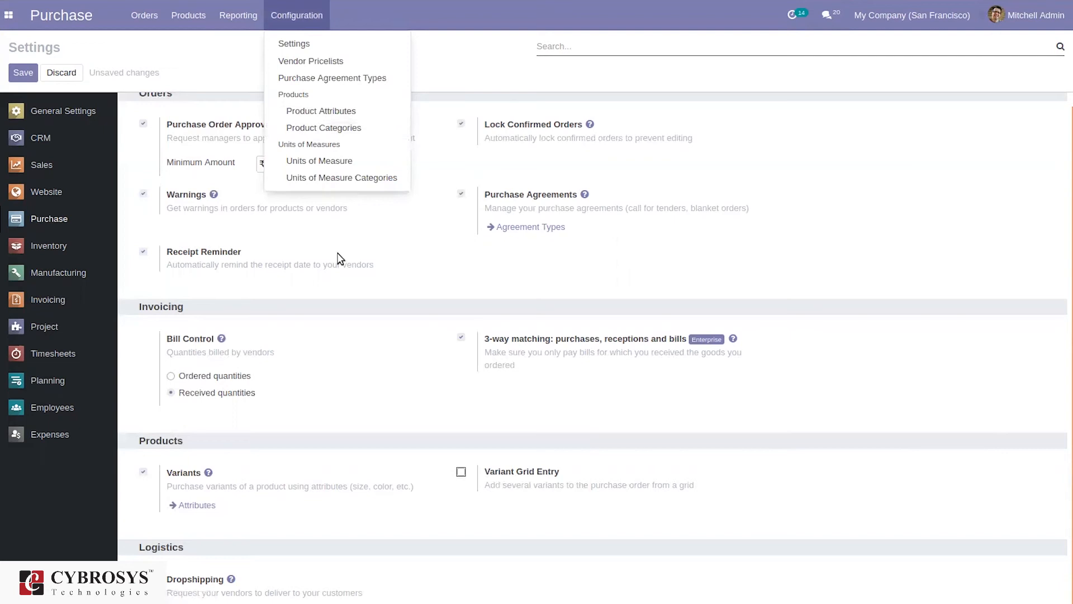
left_click(184, 17)
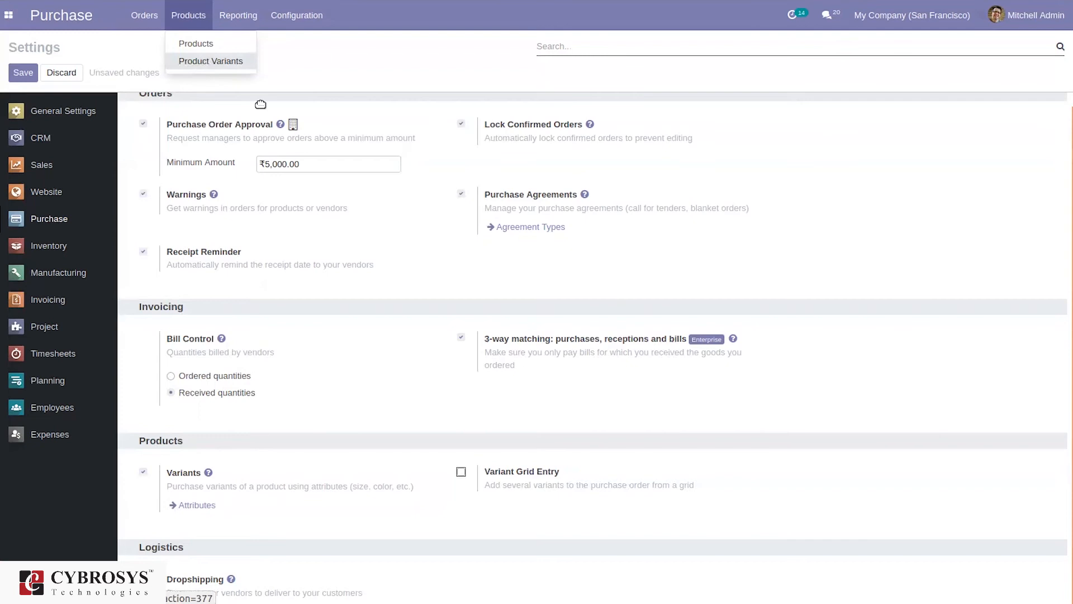
scroll(259, 103, "up", 1)
Enable Variant Grid Entry under Products and save the Purchase settings
left_click(369, 459)
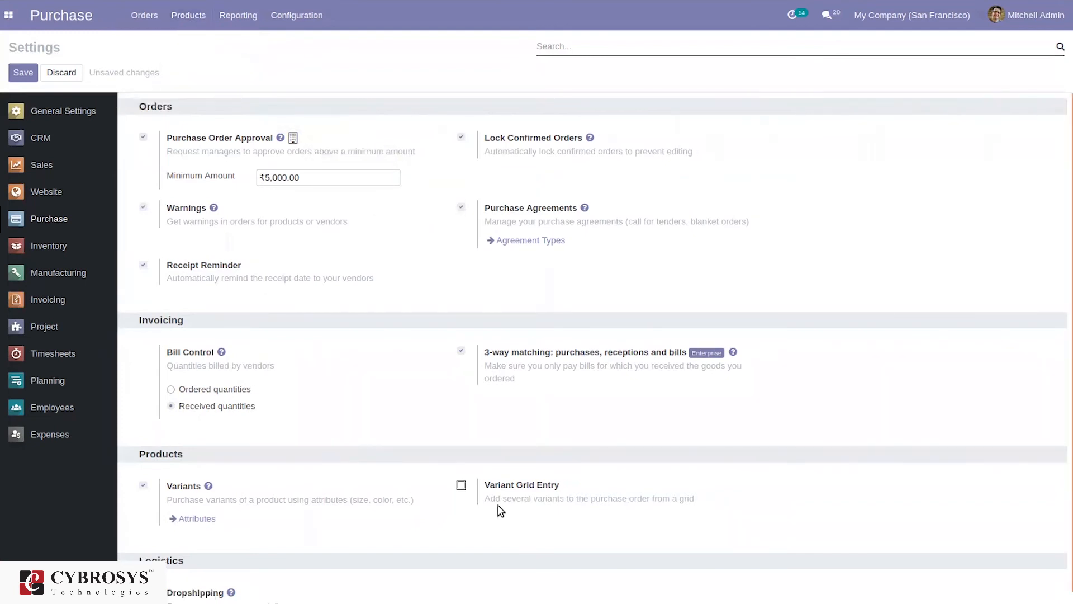
scroll(1066, 423, "down", 1)
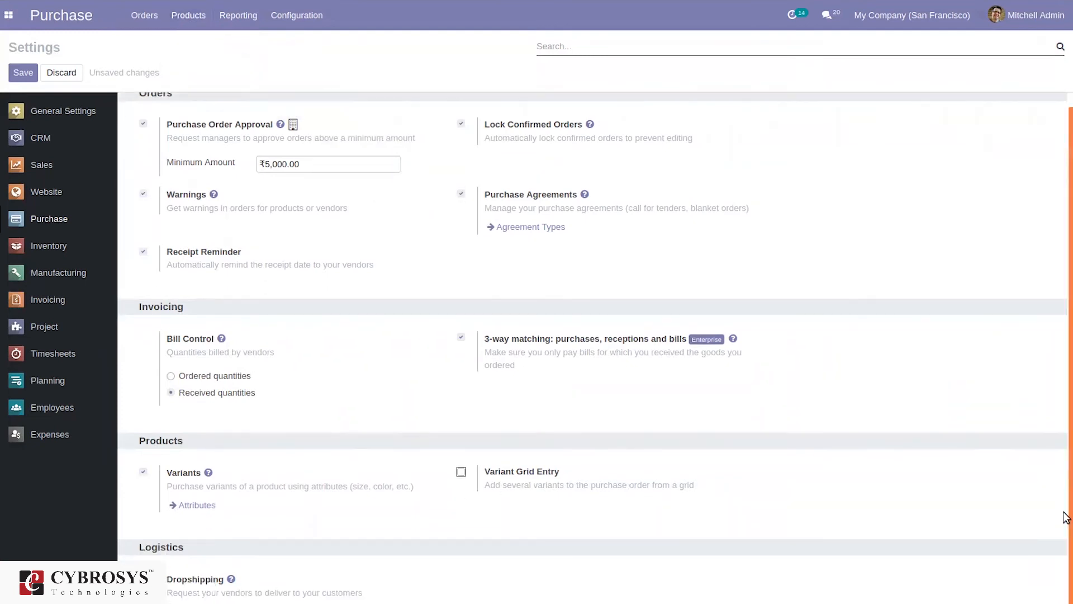
left_click(461, 473)
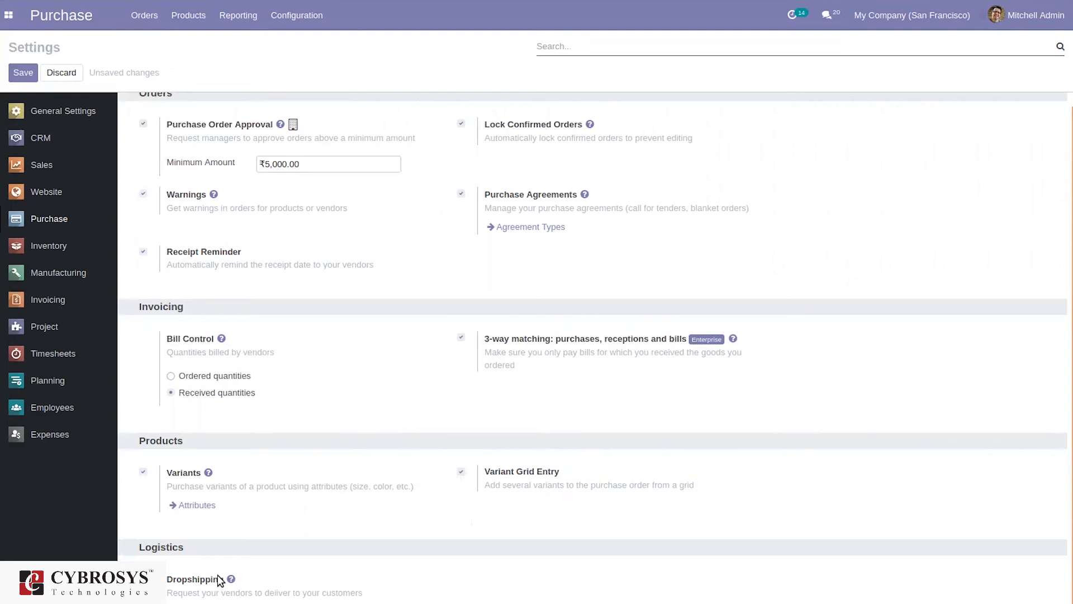
left_click(19, 77)
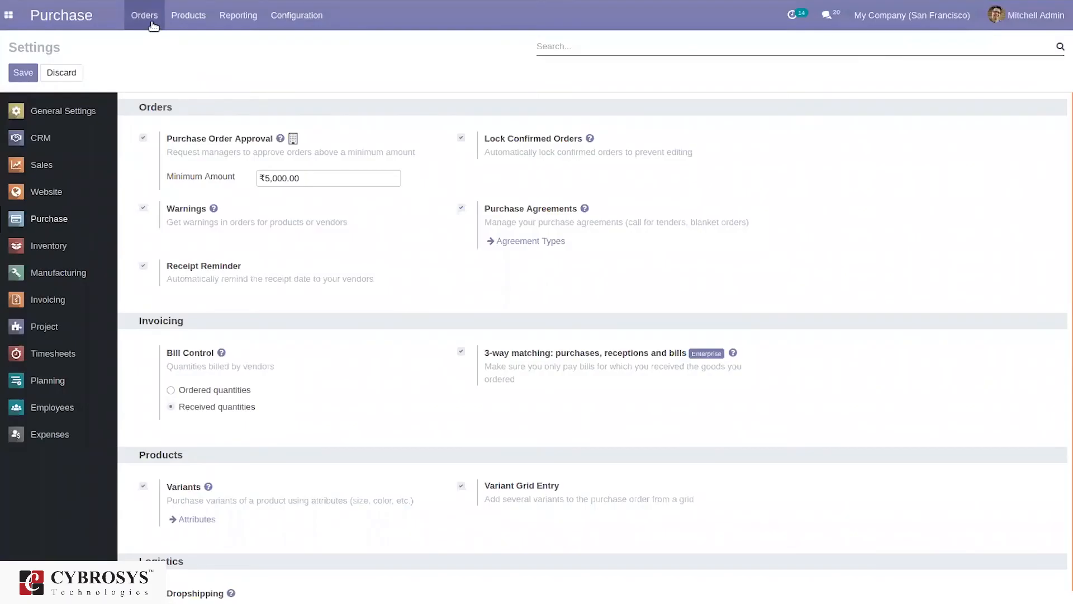
left_click(148, 23)
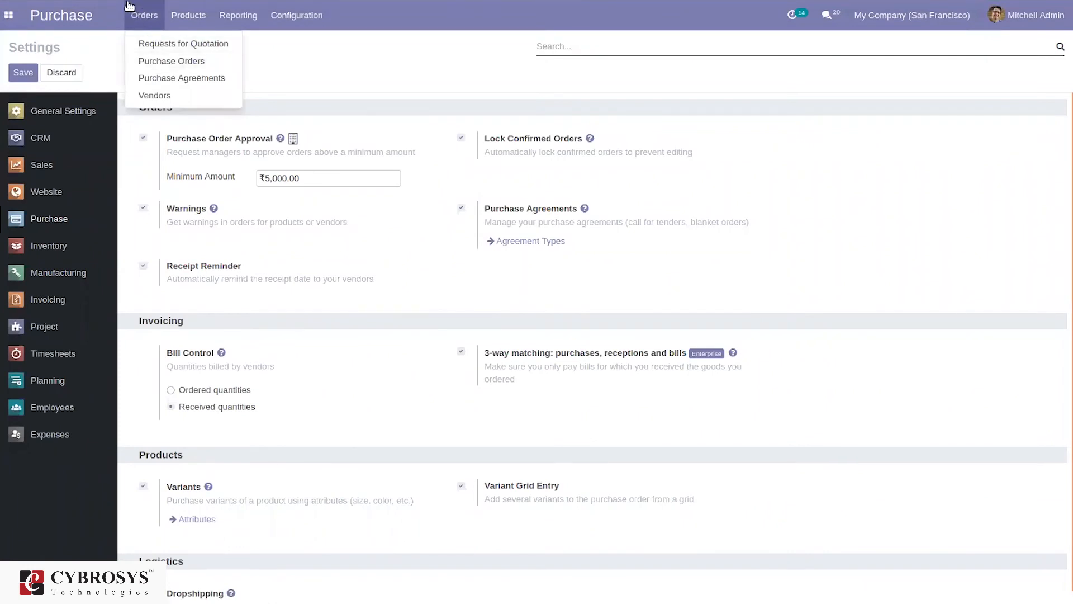
View the Purchase Orders list and the Blanket Order purchase agreement type
left_click(160, 62)
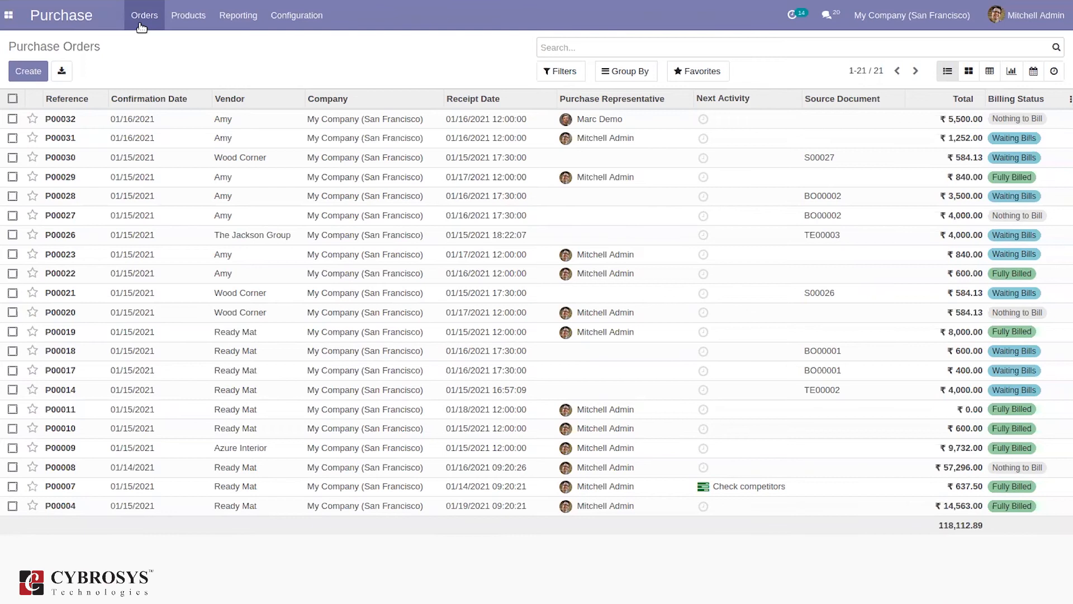
left_click(140, 24)
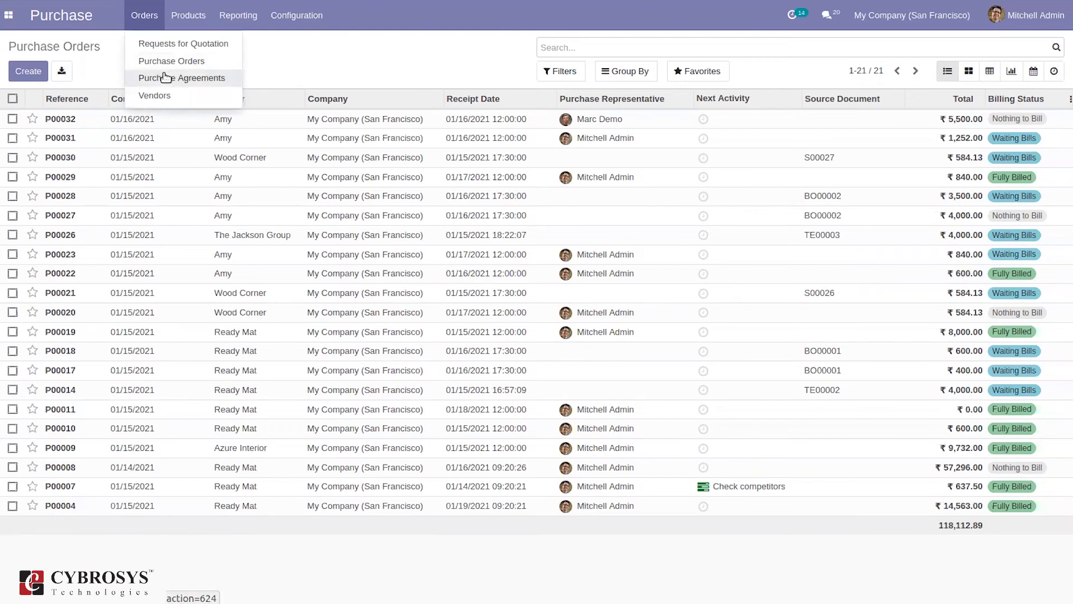
left_click(308, 15)
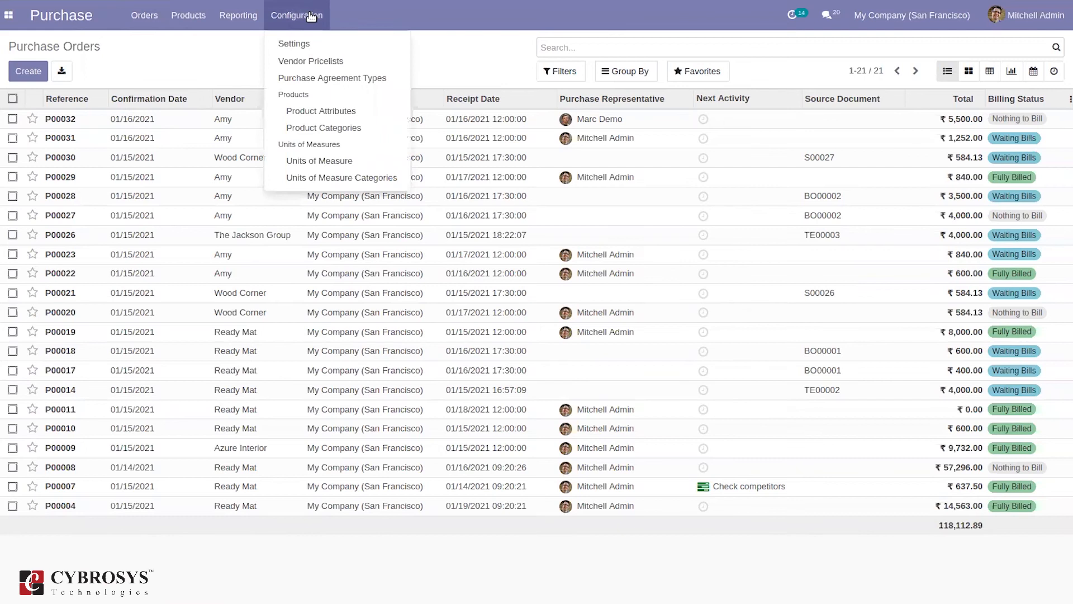
left_click(307, 76)
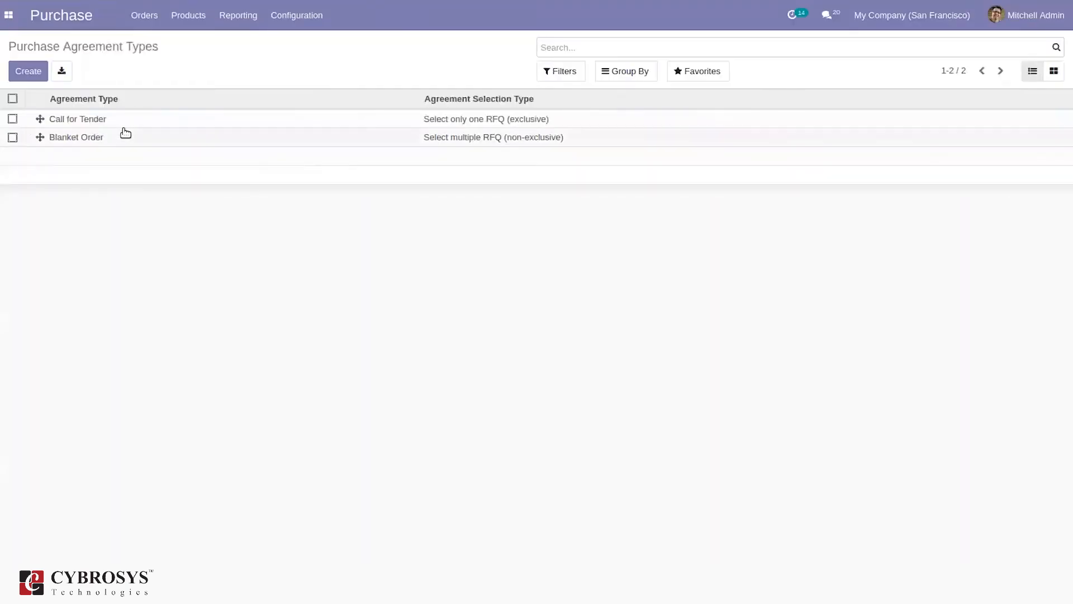
left_click(125, 134)
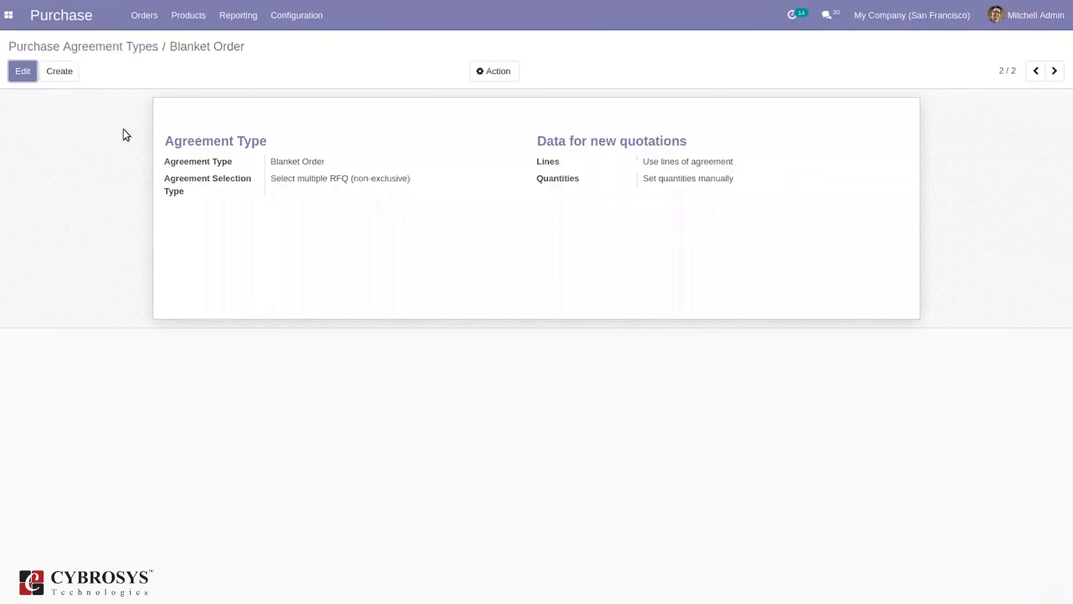
left_click(112, 45)
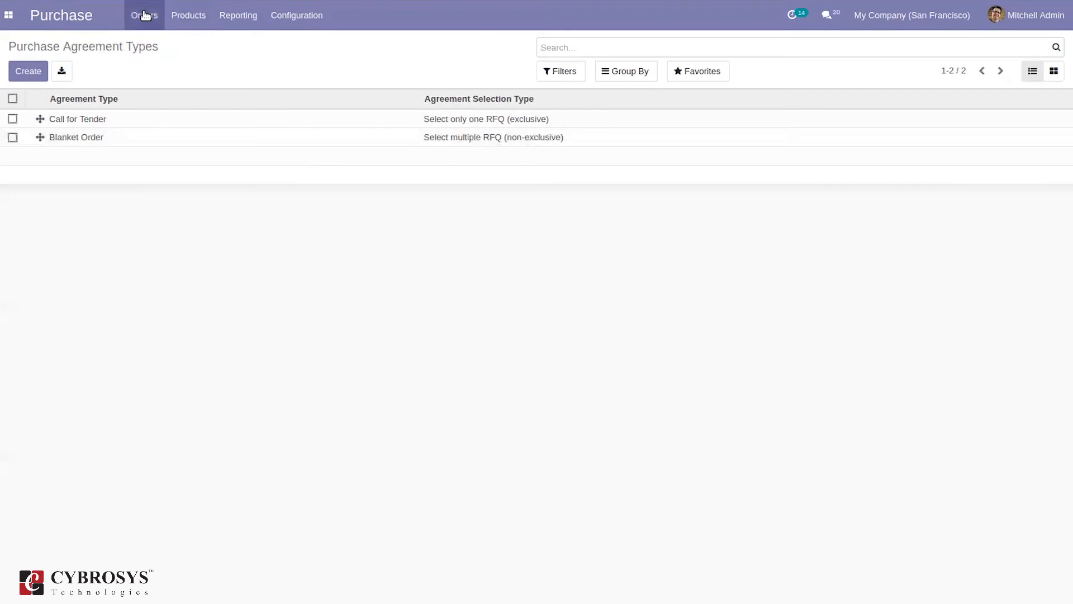
Browse Purchase Agreements, then go to Vendors and start a new Company vendor
left_click(145, 15)
left_click(167, 77)
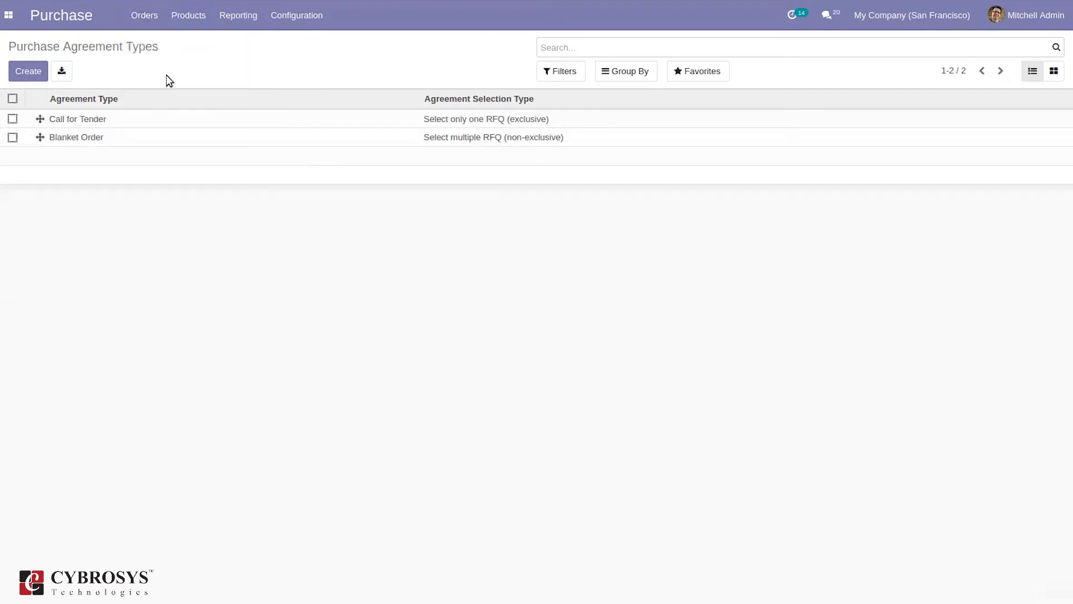
left_click(40, 73)
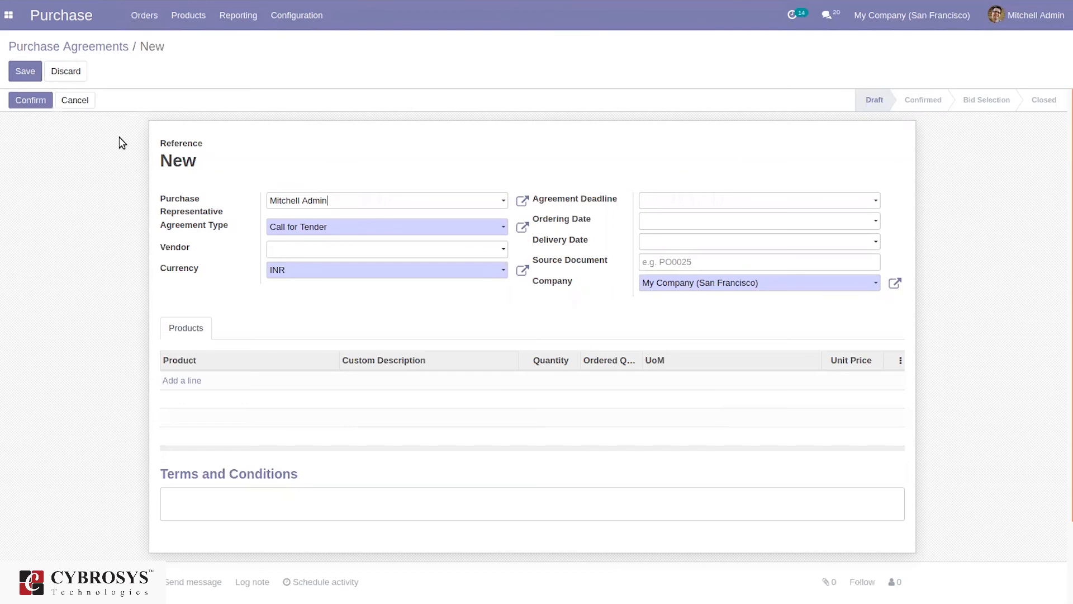
left_click(89, 47)
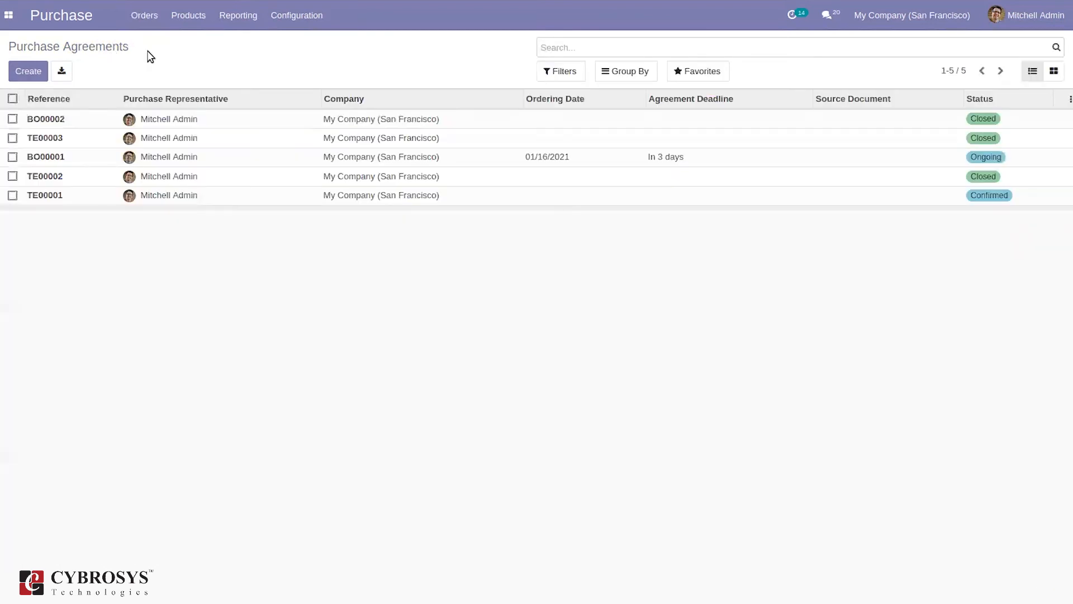
left_click(145, 20)
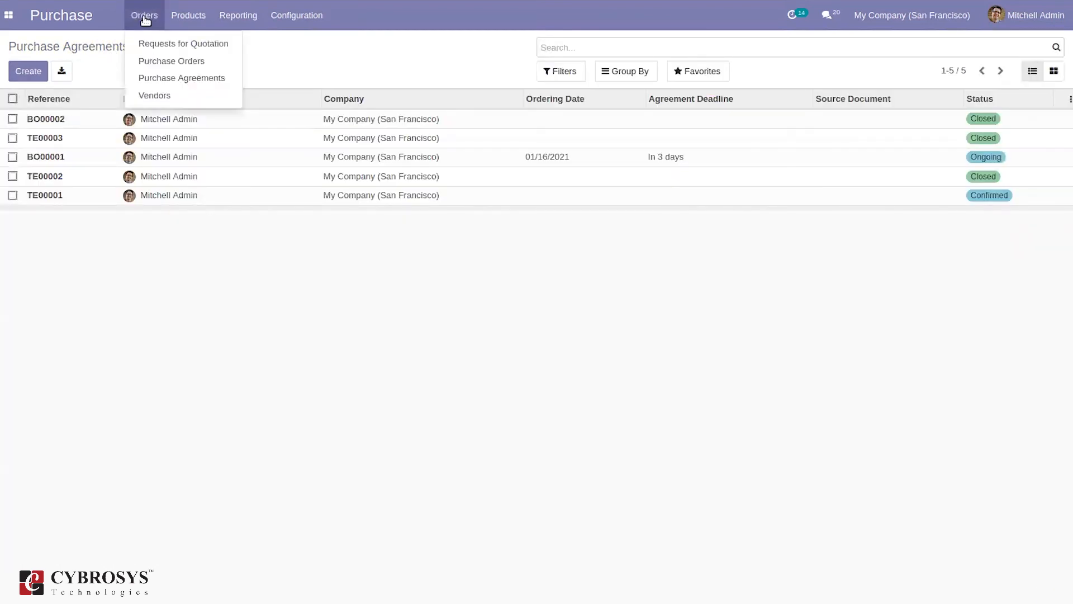
left_click(158, 96)
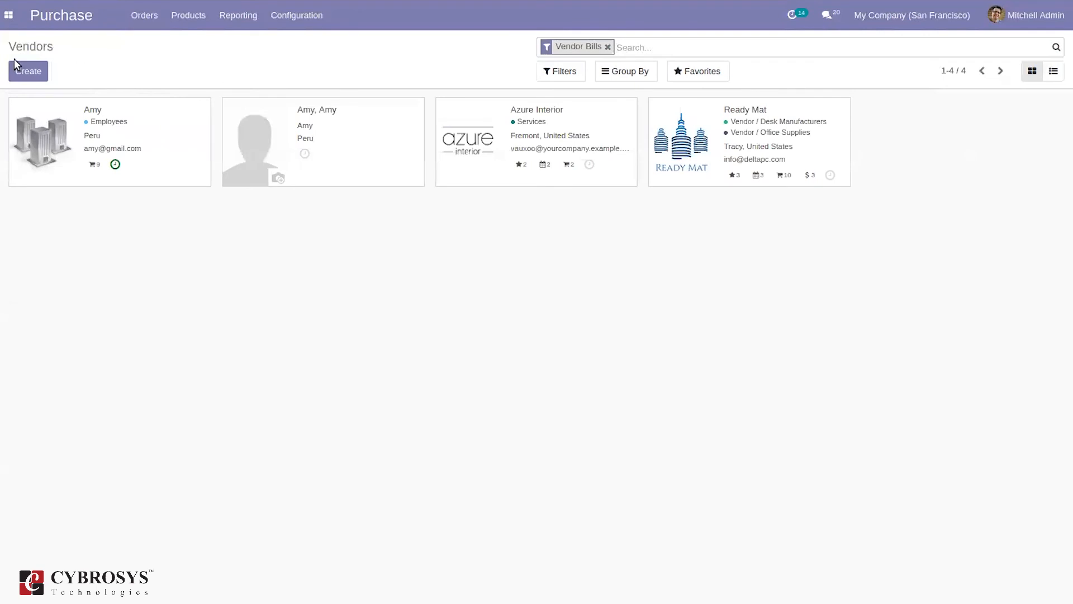
left_click(10, 71)
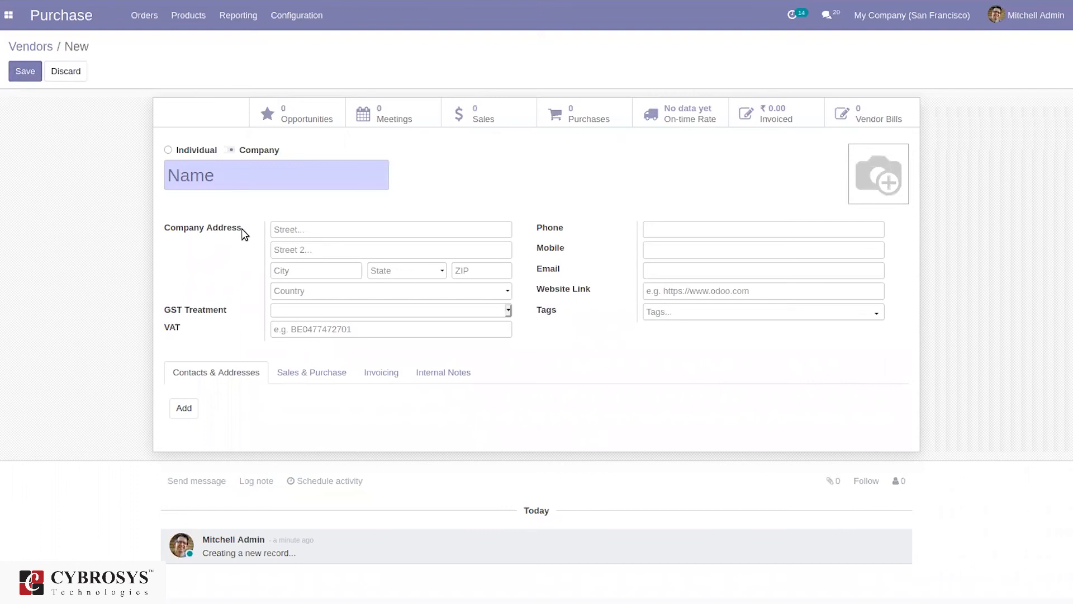
left_click(219, 176)
left_click(321, 376)
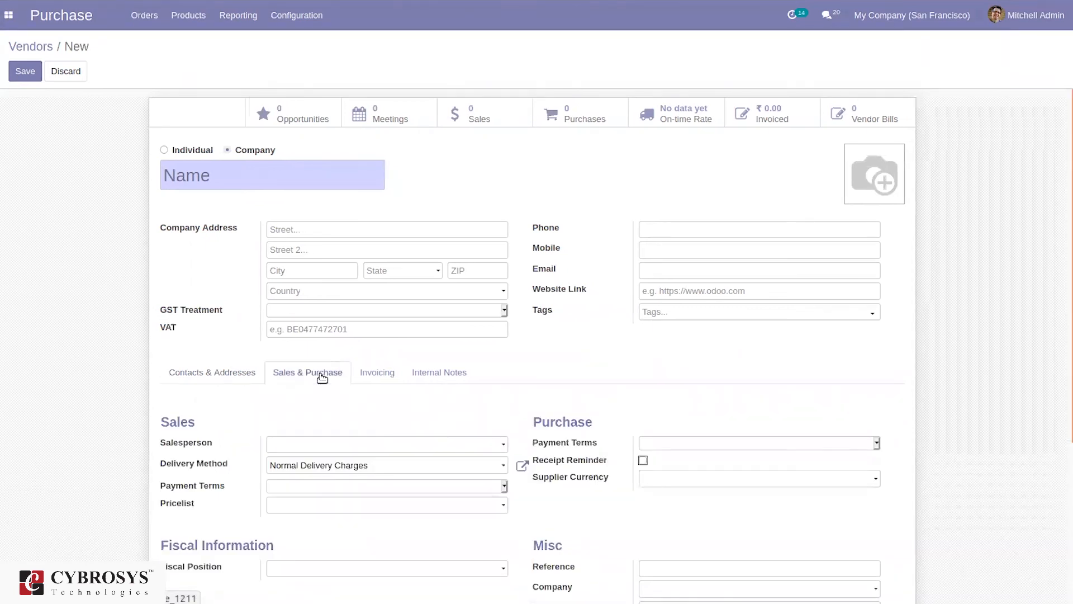
mouse_move(1069, 339)
left_mouse_down()
mouse_move(1067, 418)
mouse_move(1054, 347)
left_mouse_up()
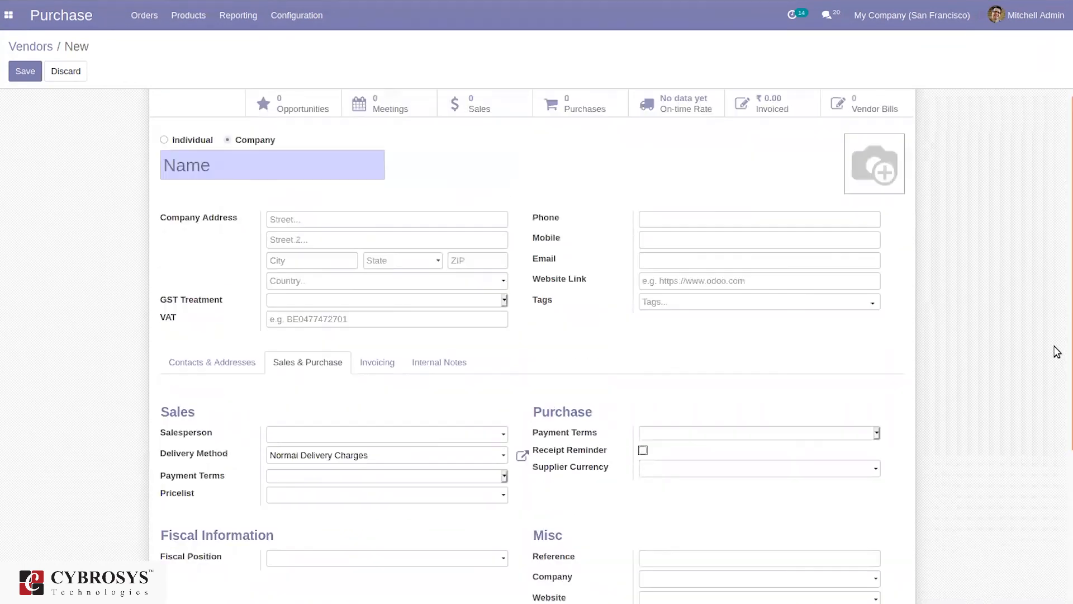
left_click(390, 364)
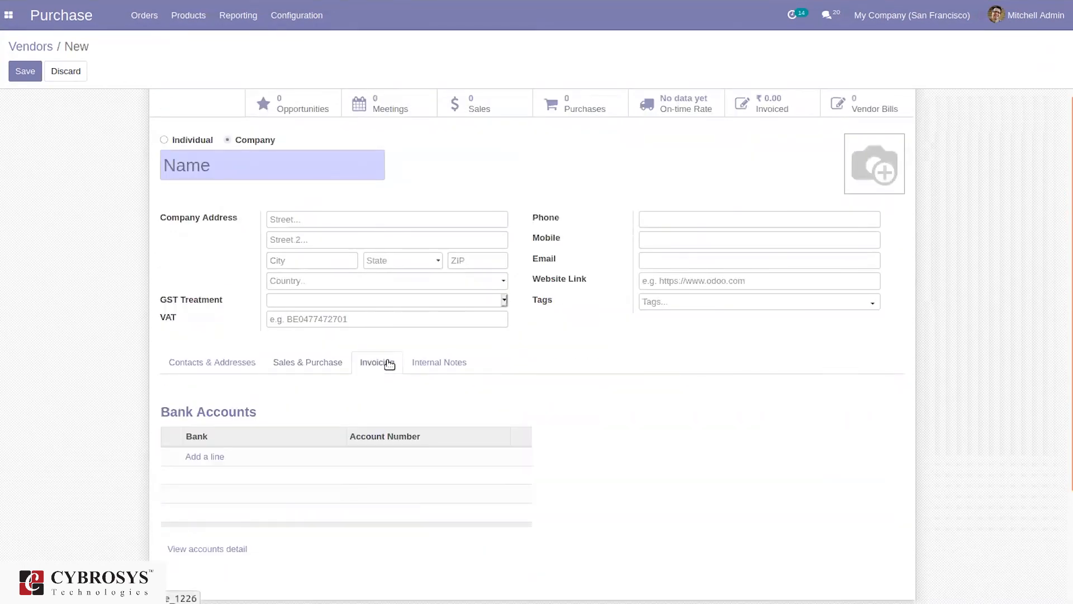
left_click(430, 361)
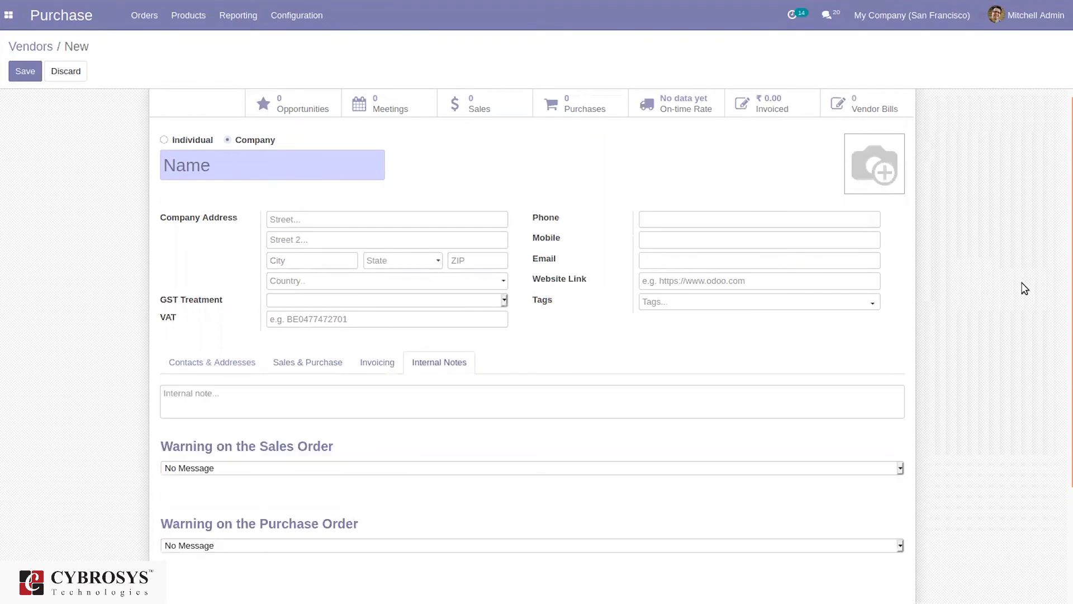
scroll(1066, 306, "up", 1)
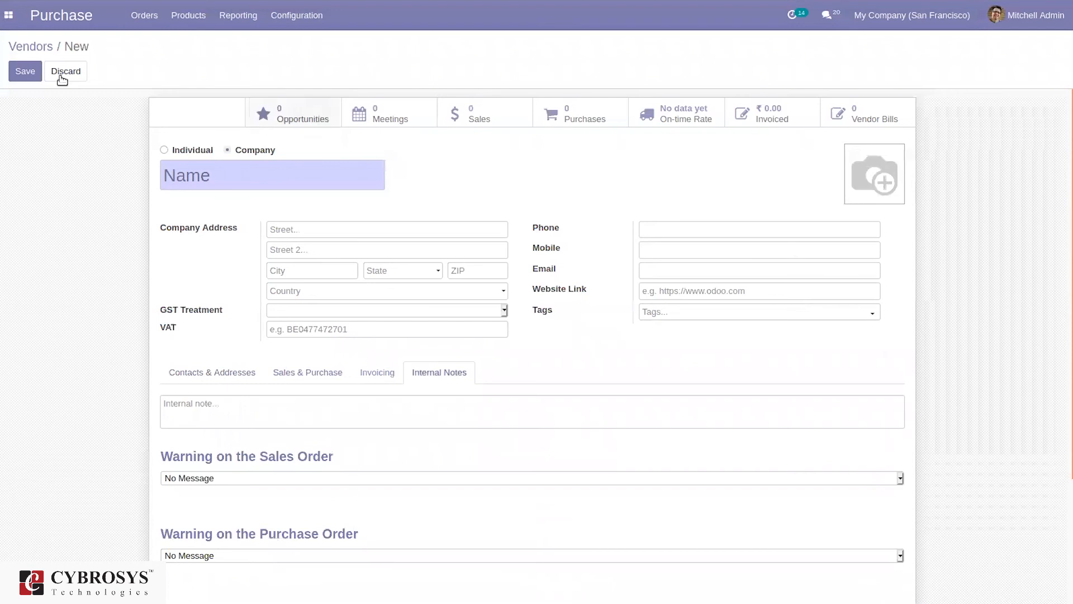
left_click(47, 47)
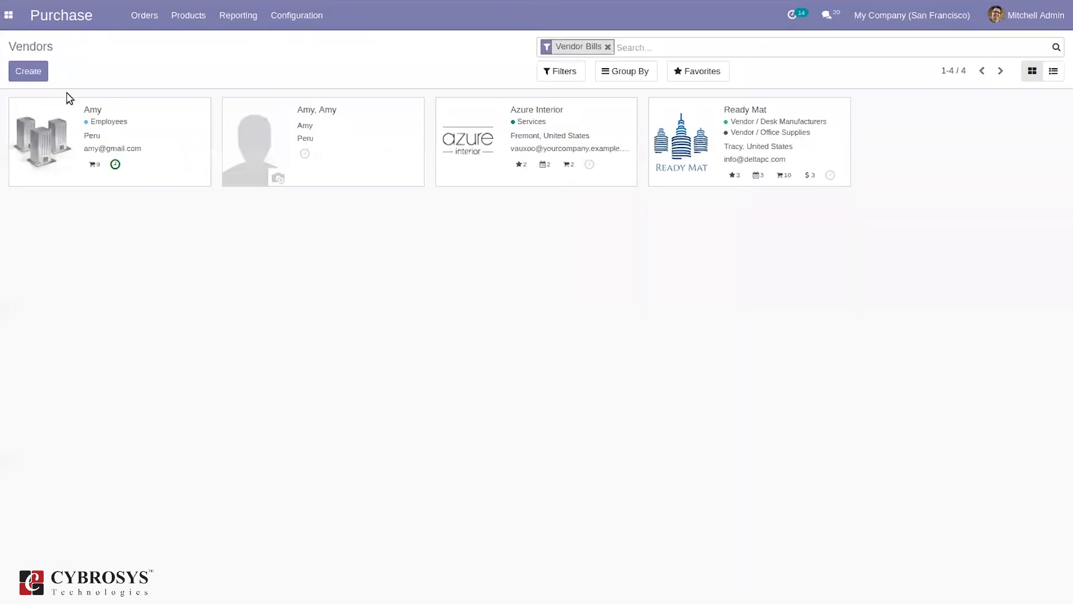
left_click(162, 127)
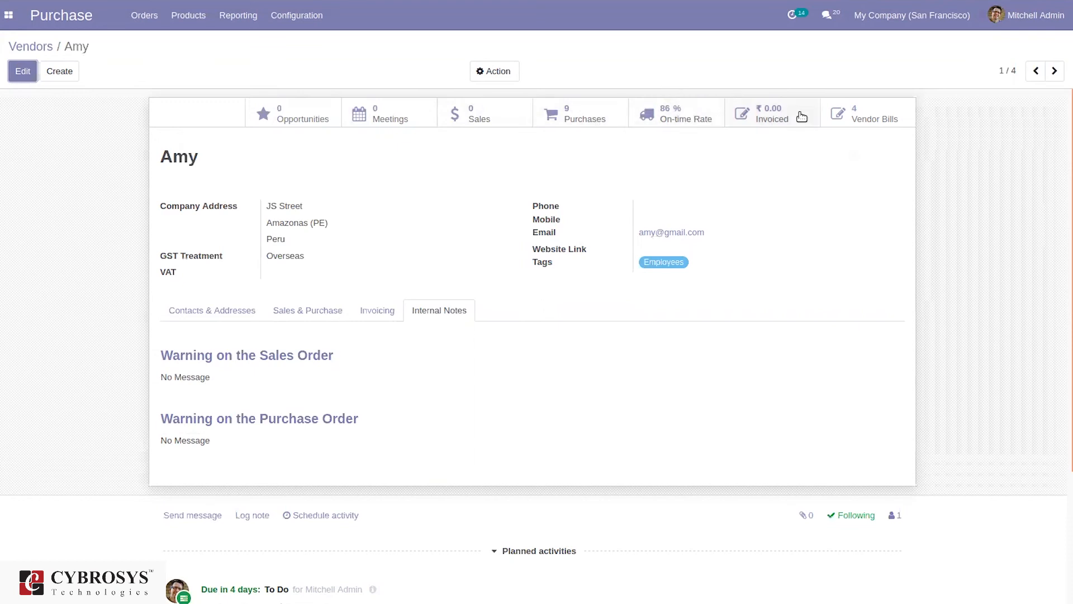
left_click(685, 107)
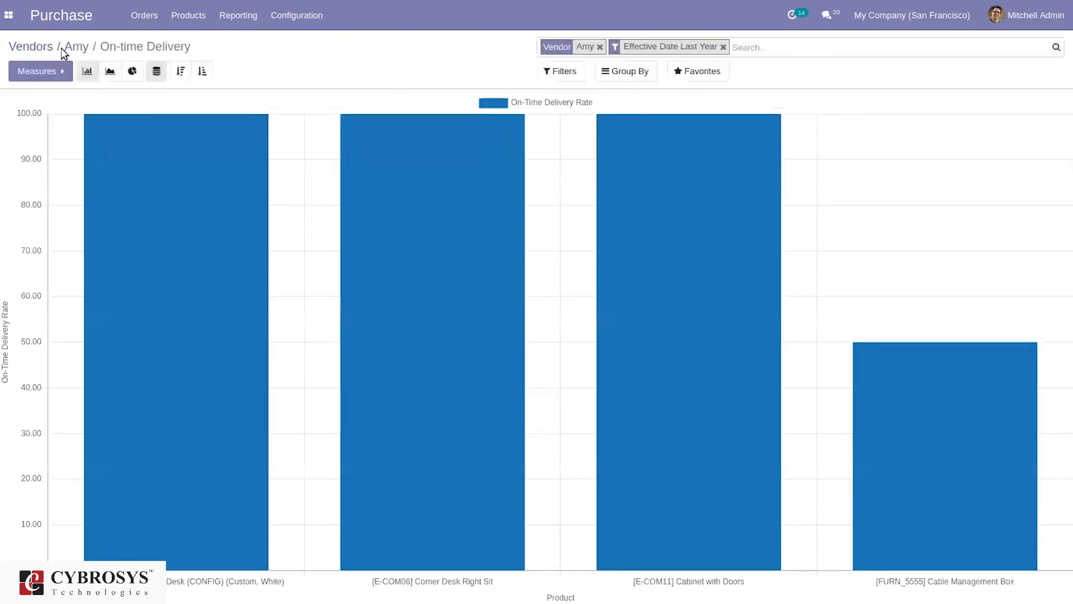
left_click(70, 48)
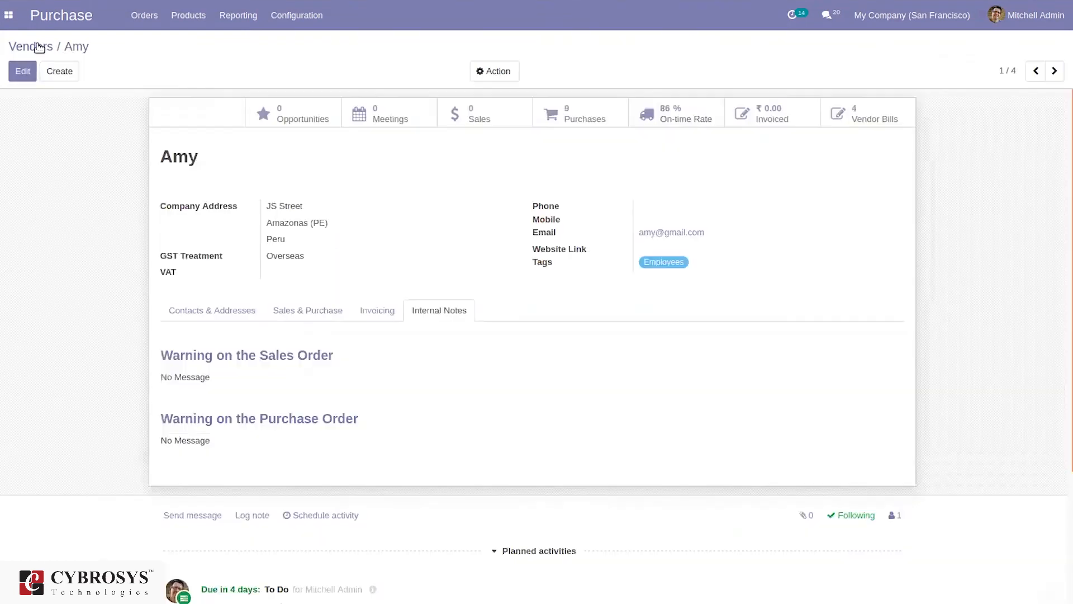
left_click(37, 48)
left_click(204, 20)
left_click(207, 58)
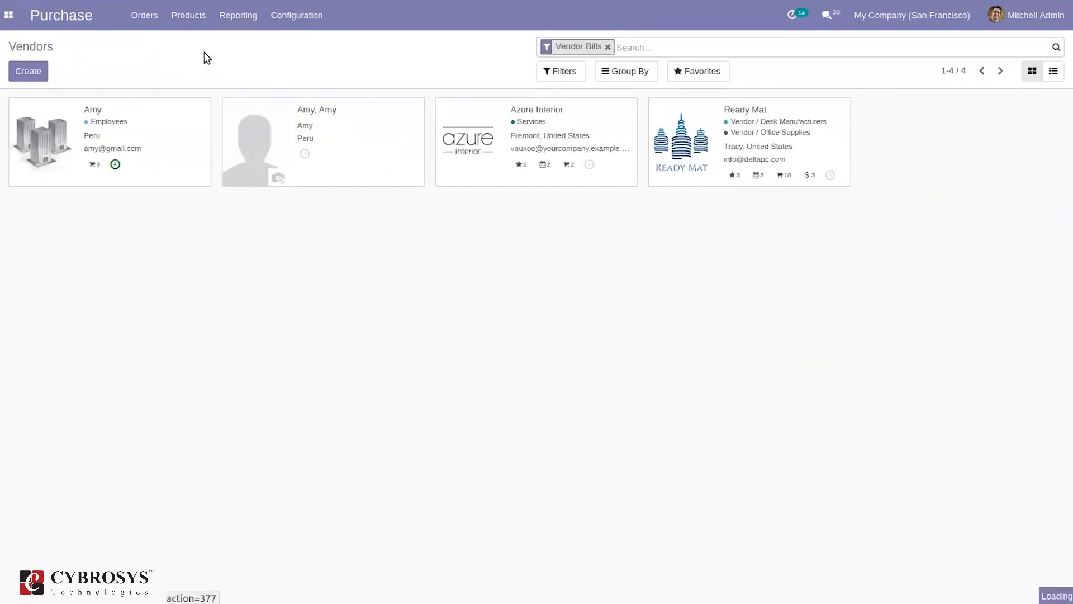
Open the Products catalogue of 52 purchasable products and inspect its Filters and Group By options
left_click(195, 18)
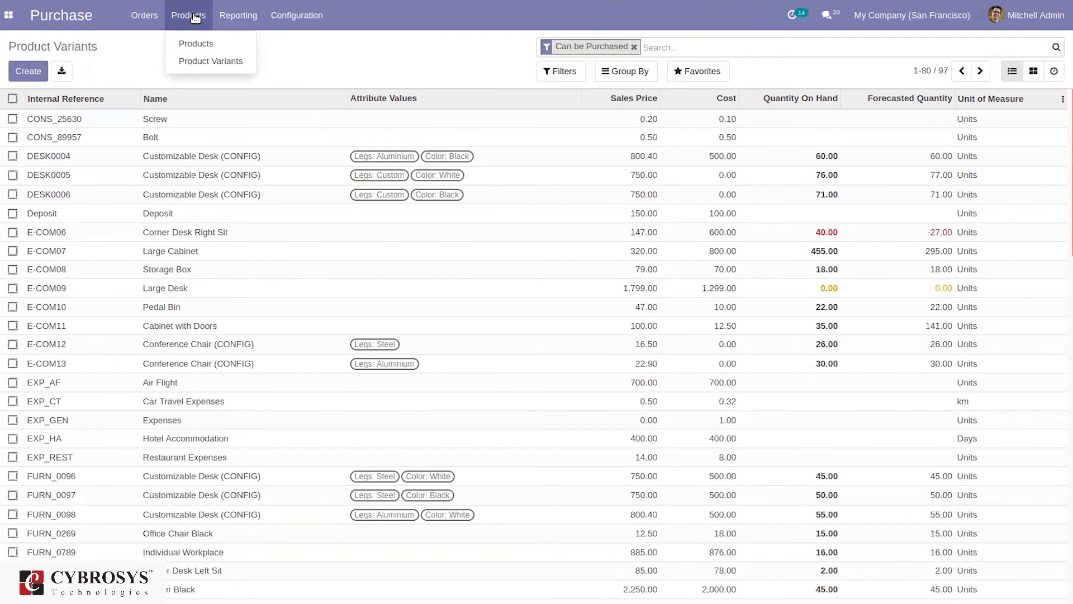
left_click(193, 53)
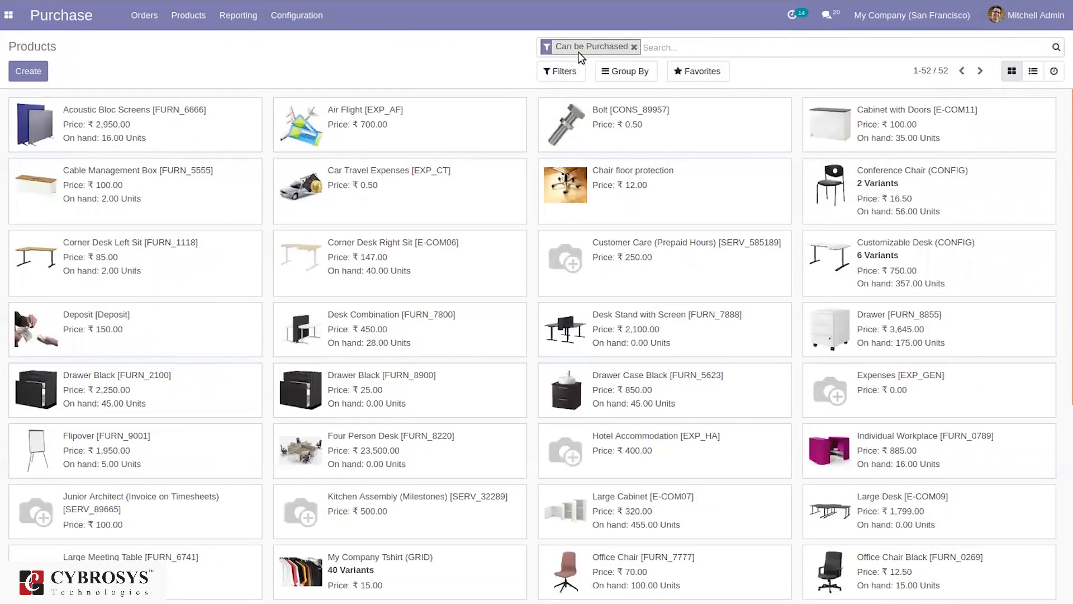
left_click(573, 71)
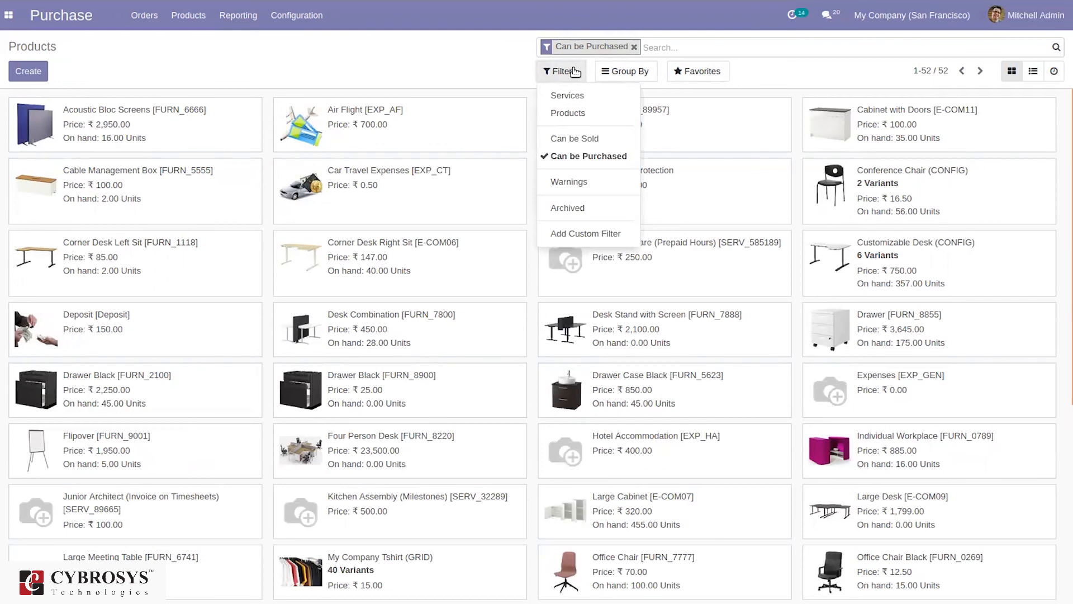
left_click(311, 70)
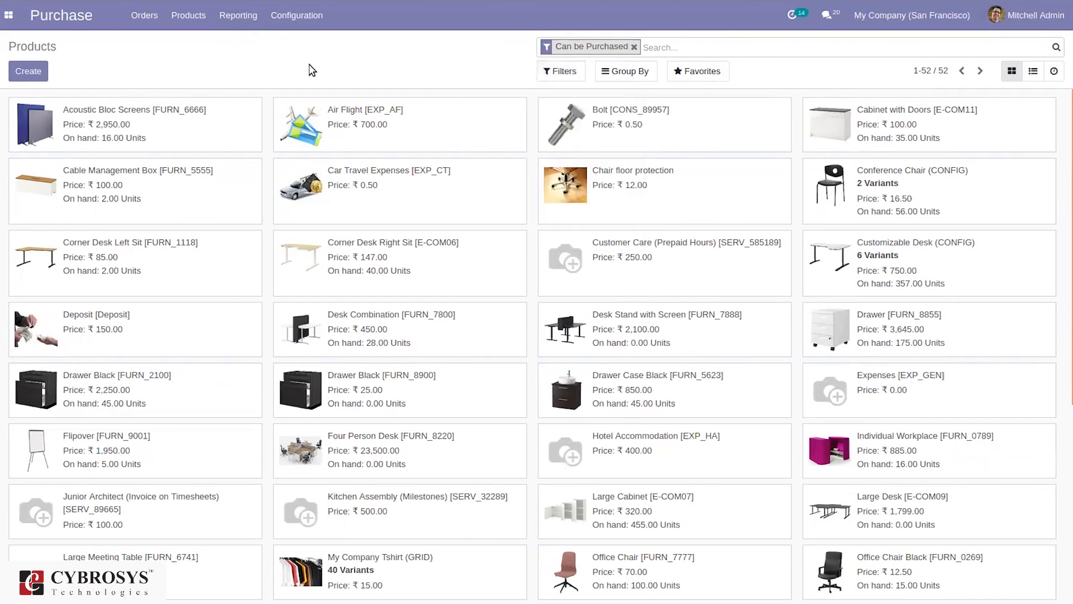
left_click(638, 71)
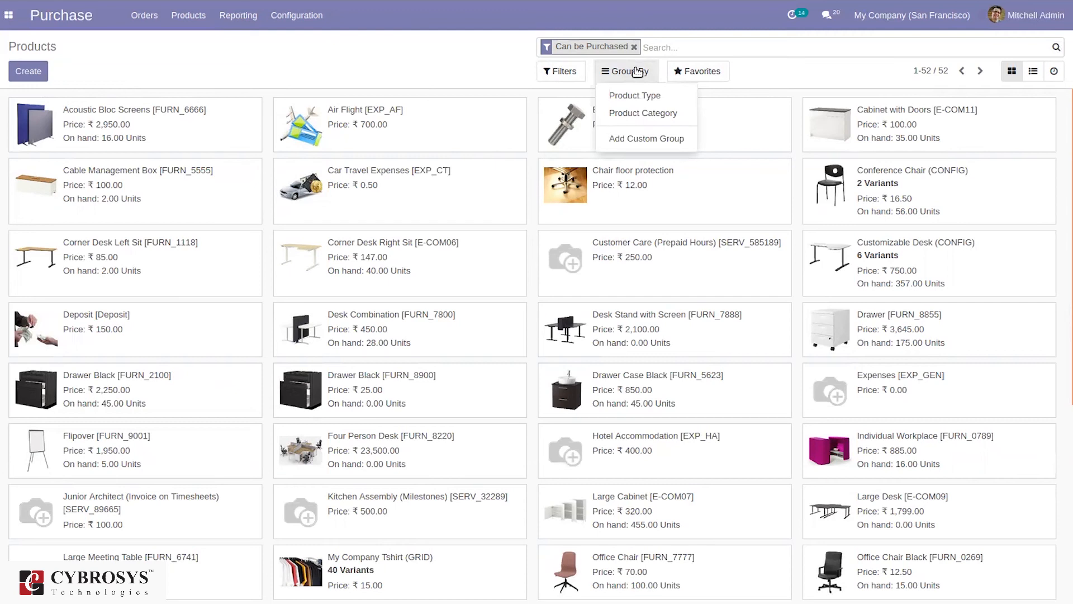
left_click(296, 15)
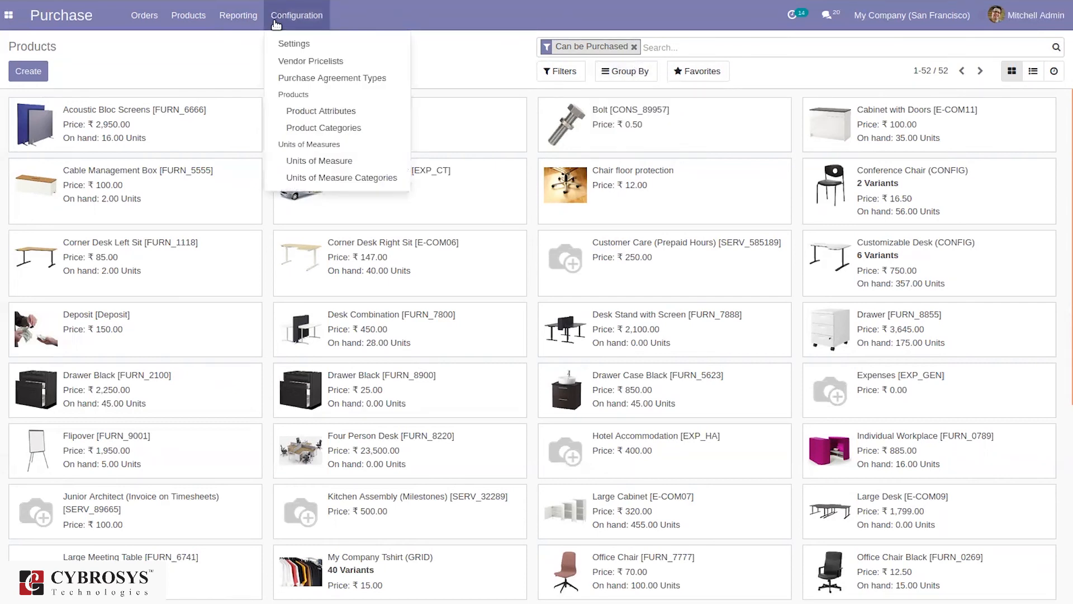
Show the Vendor Pricelists list with 37 vendor price entries by product, quantity and currency
left_click(320, 61)
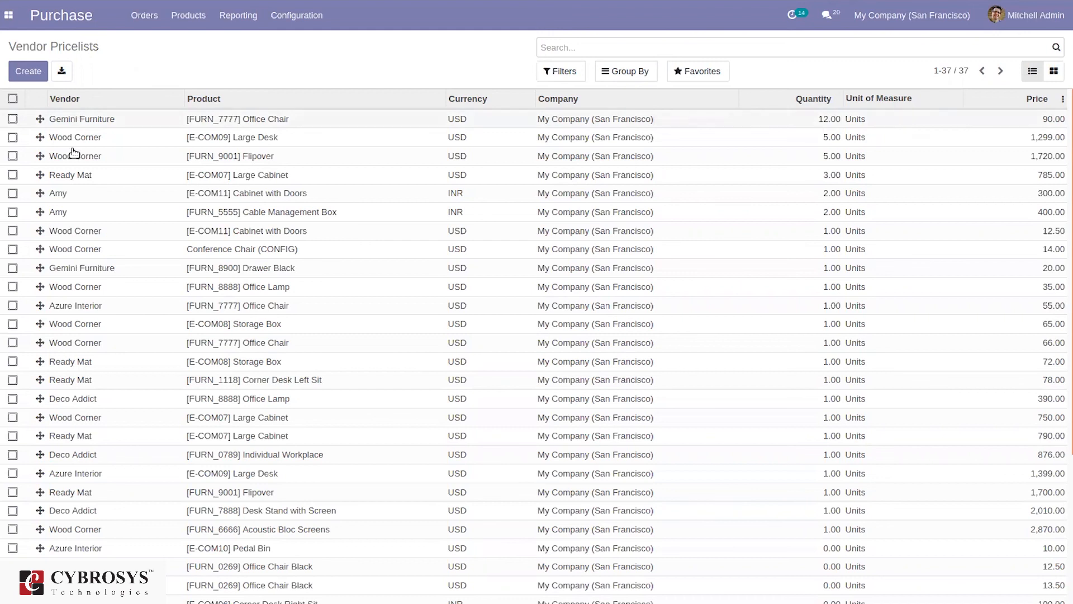
left_click(314, 19)
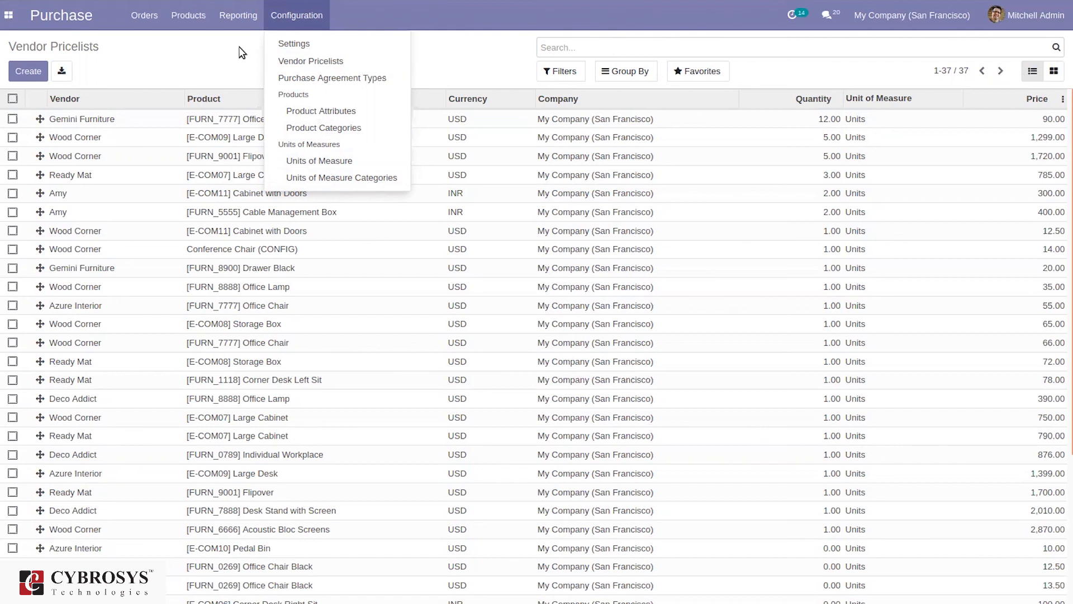
left_click(236, 17)
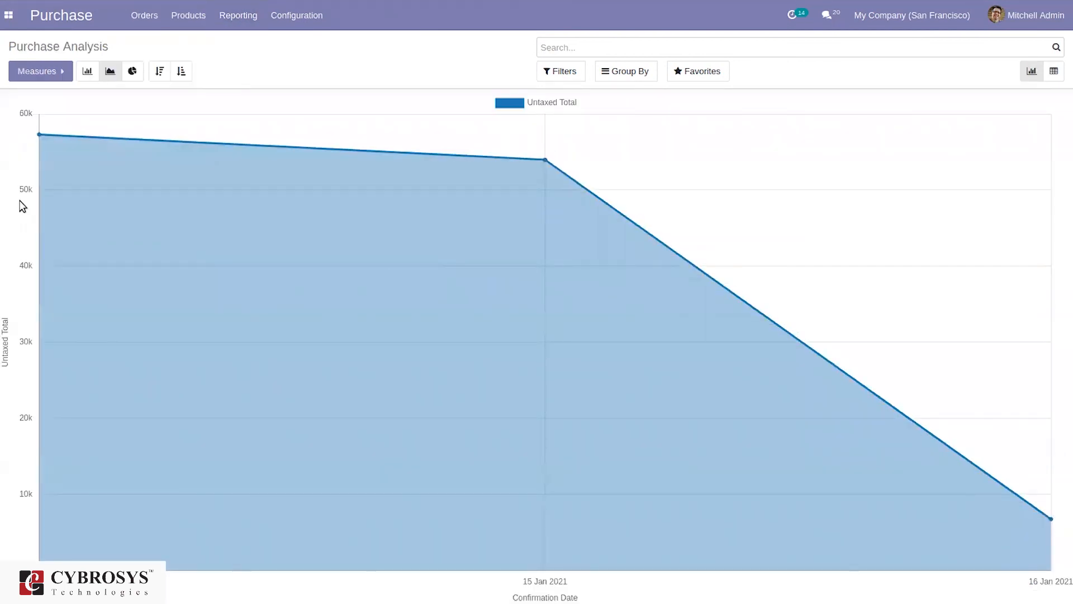
Cycle the chart measure through Qty Billed, Qty Ordered, Qty Received and Total, ending on Days to Confirm
left_click(55, 69)
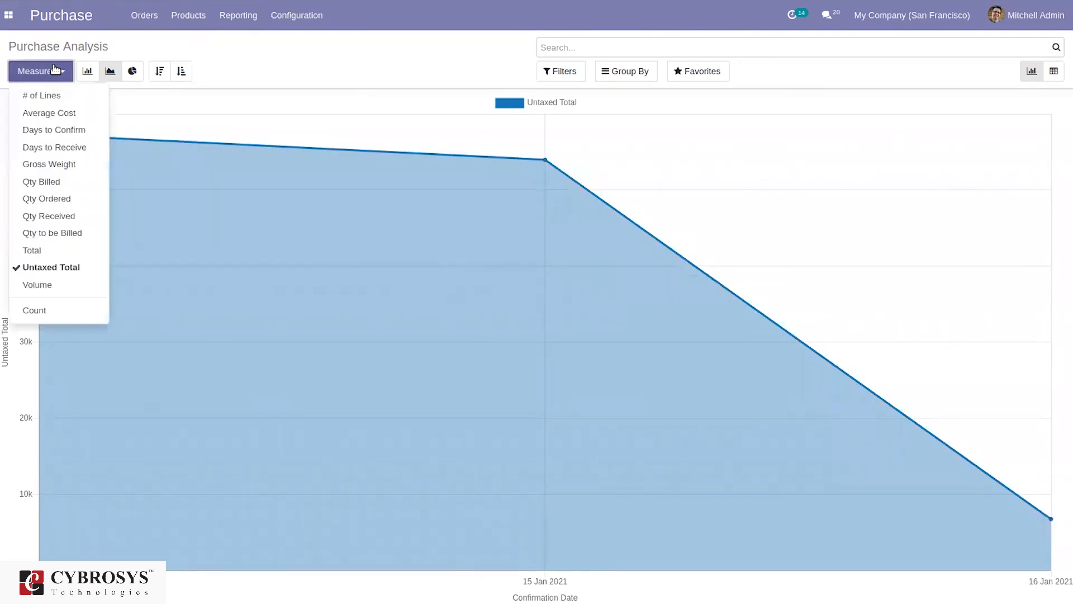
left_click(58, 185)
left_click(67, 205)
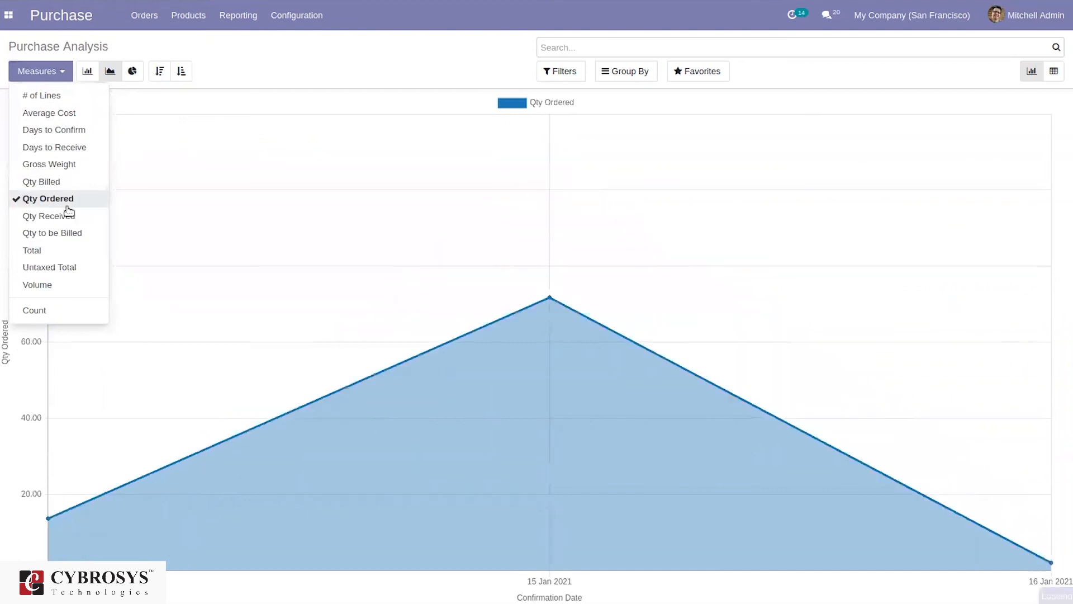
left_click(66, 216)
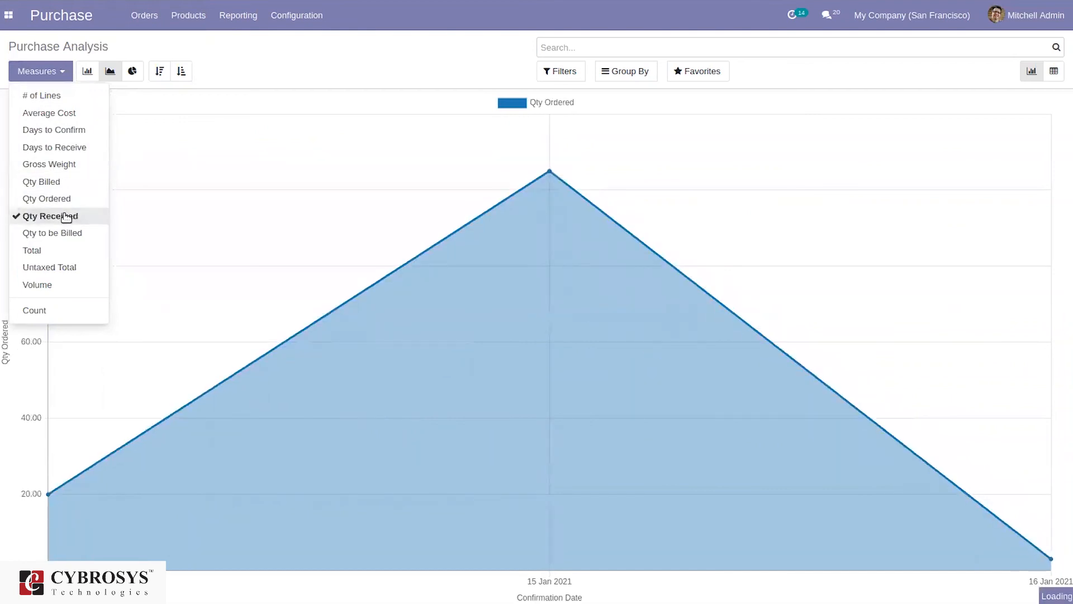
left_click(51, 250)
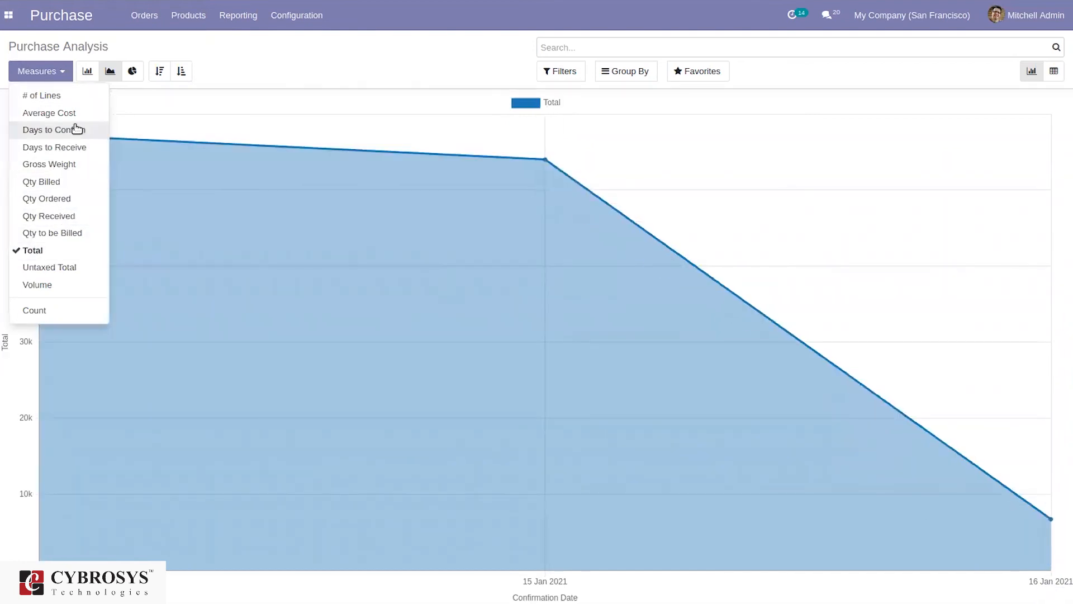
left_click(78, 130)
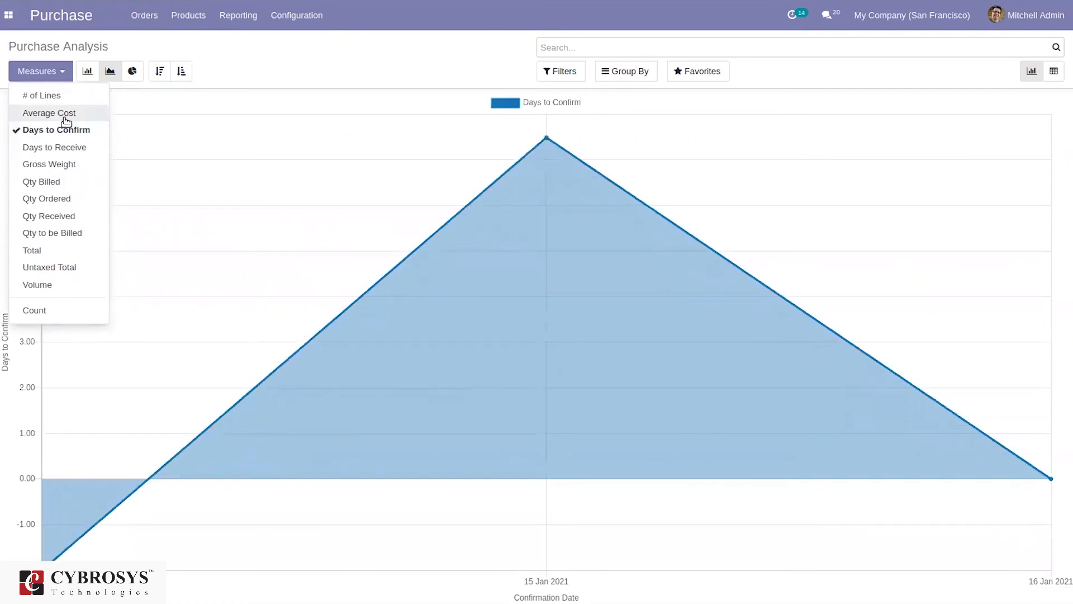
left_click(555, 72)
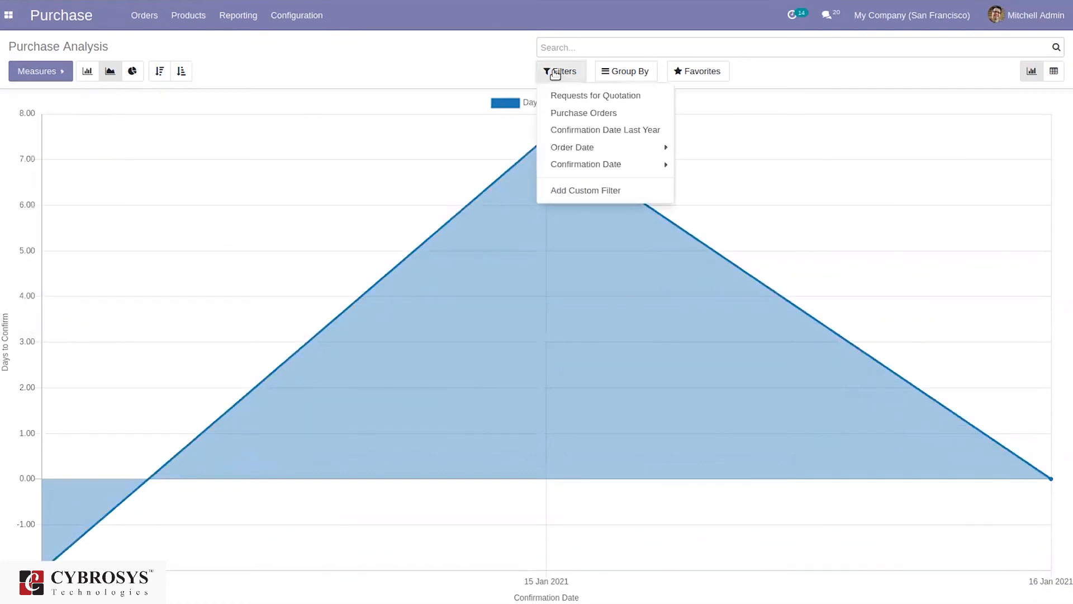
Try the Requests for Quotation and Purchase Orders filters, leaving only Requests for Quotation
left_click(579, 102)
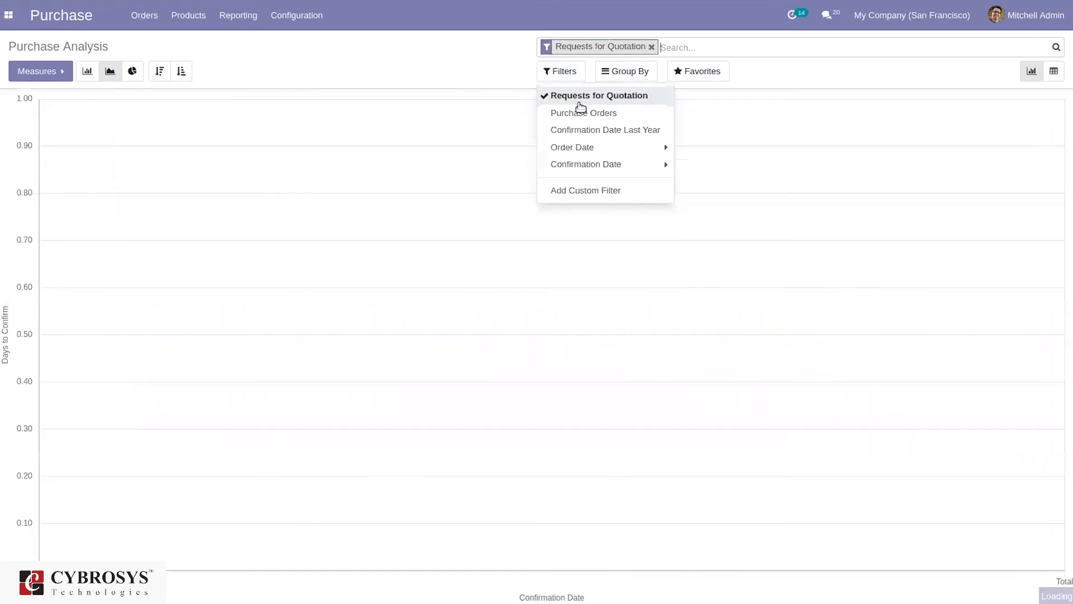
left_click(581, 120)
left_click(581, 118)
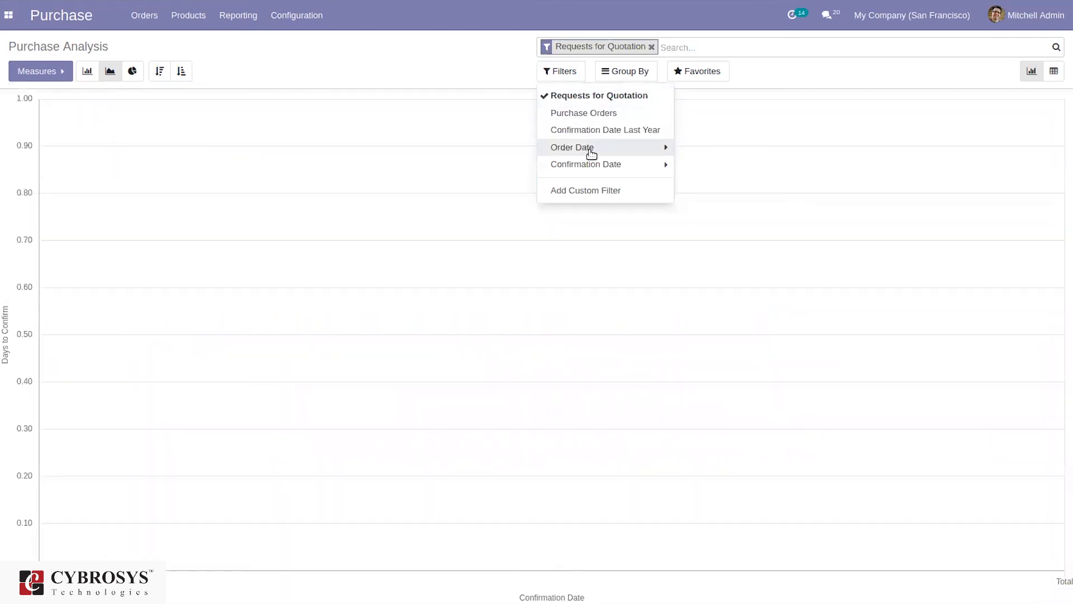
Group by Vendor, Vendor Country and Purchase Representative, remove the filter, and sort ascending
left_click(630, 71)
left_click(636, 94)
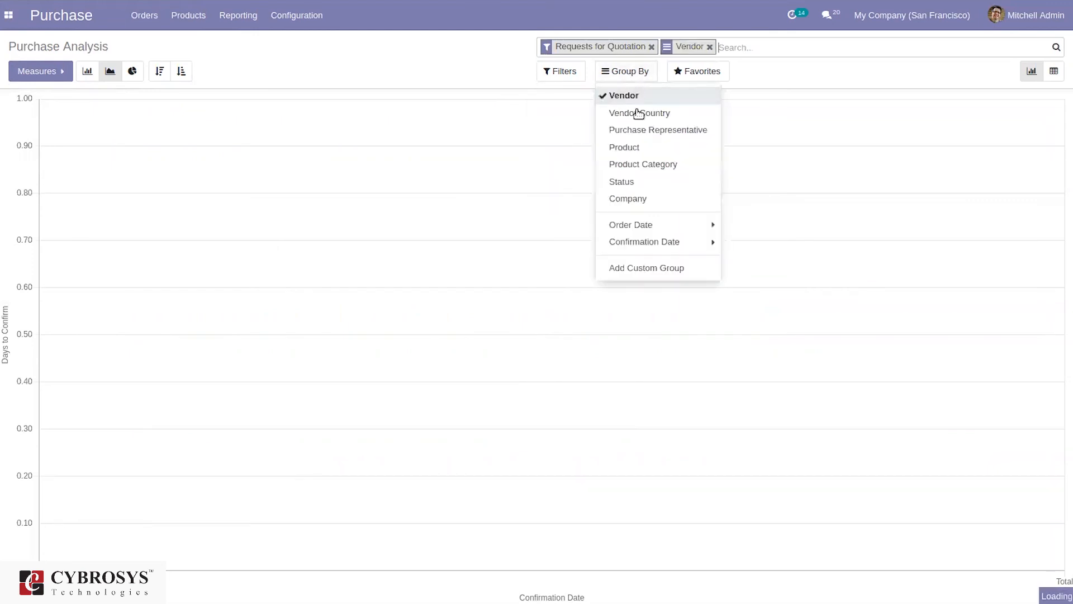
left_click(637, 112)
left_click(647, 131)
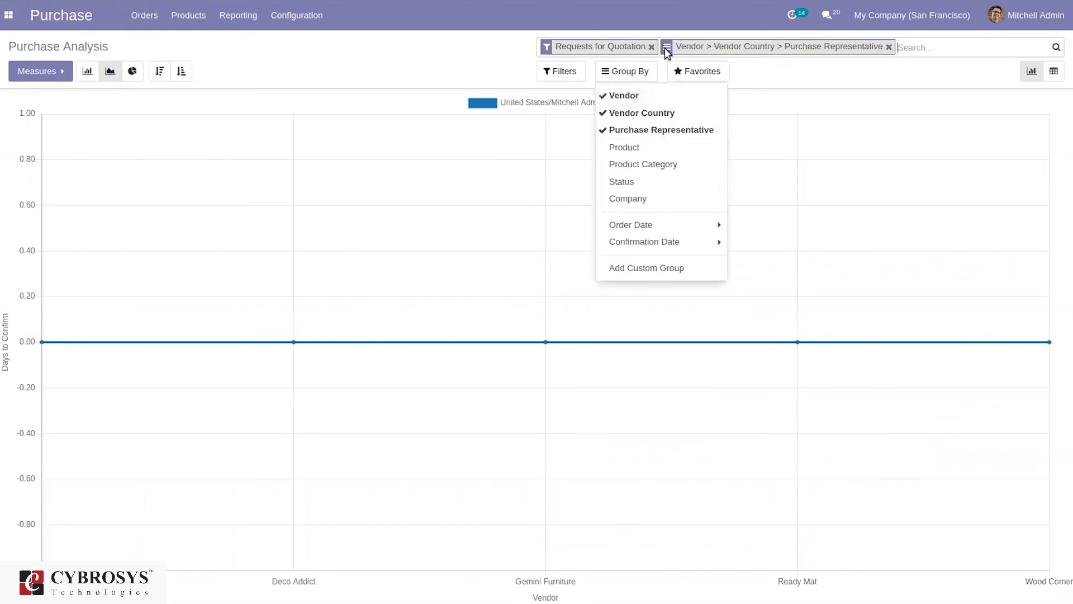
left_click(650, 47)
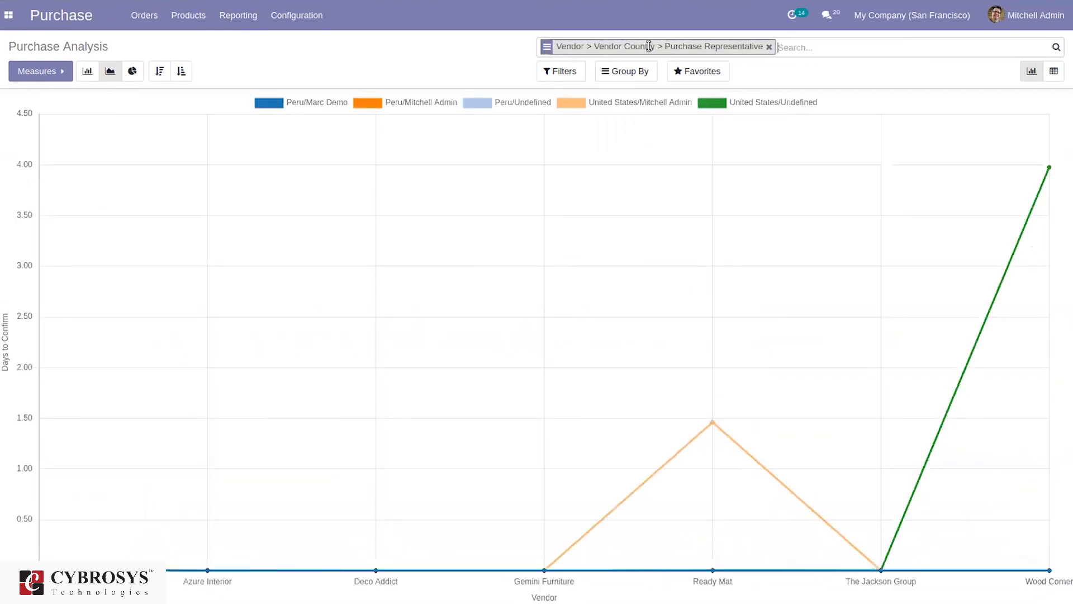
left_click(158, 72)
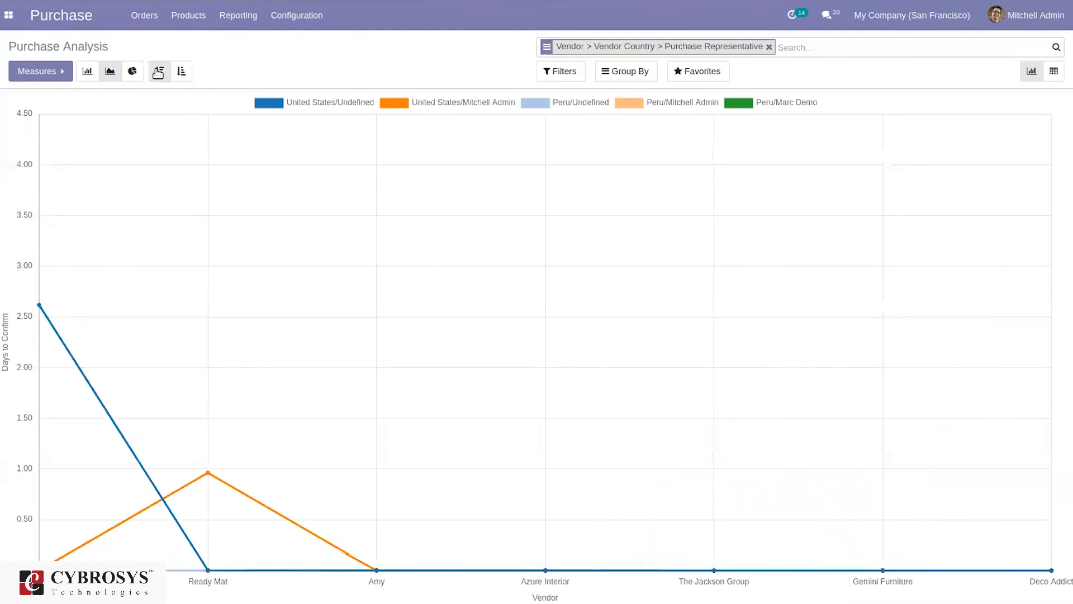
left_click(184, 80)
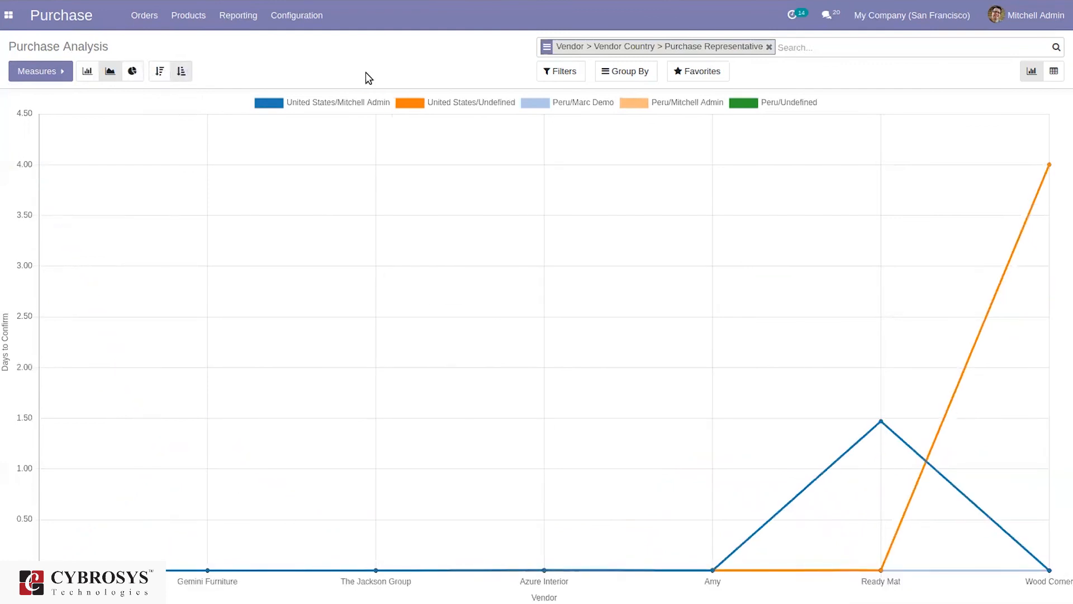
Switch to pivot view and add Days to Receive, Gross Weight, Qty Ordered, Qty Received and Days to Confirm measures
left_click(1051, 72)
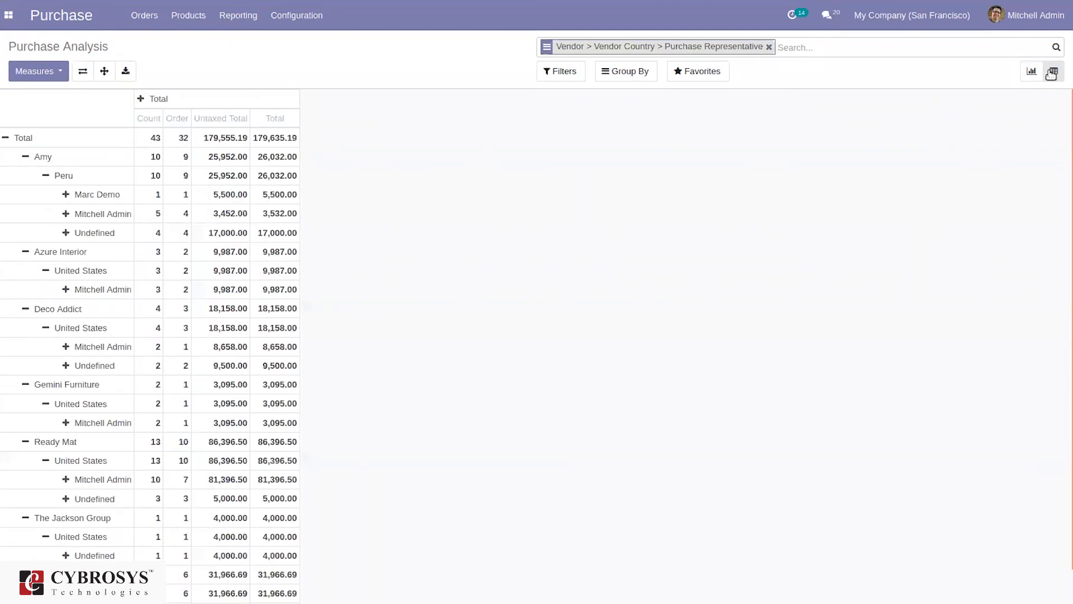
left_click(50, 73)
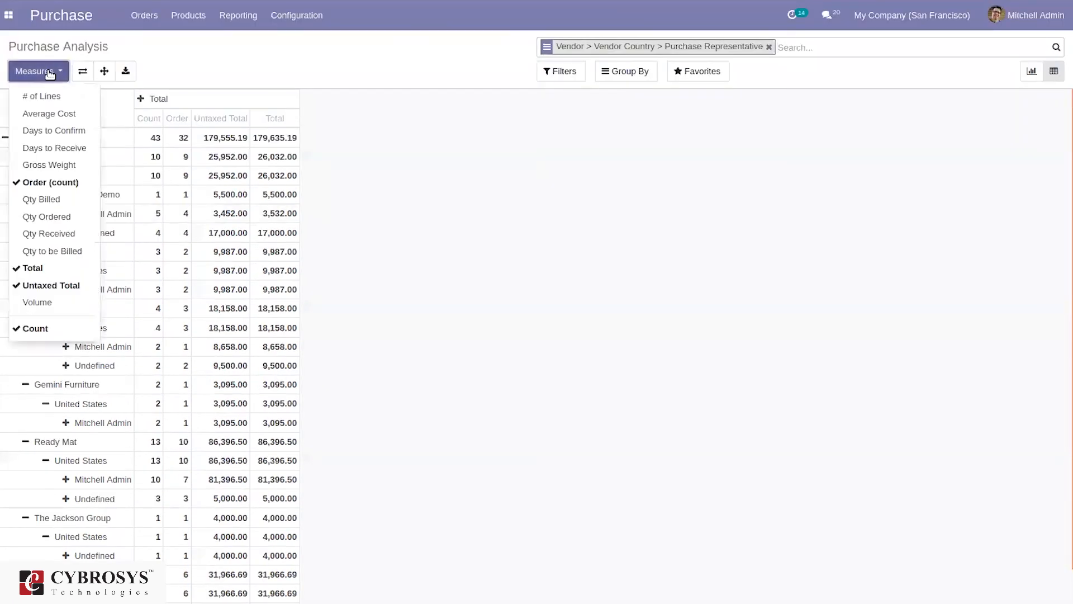
left_click(52, 147)
left_click(56, 164)
left_click(54, 218)
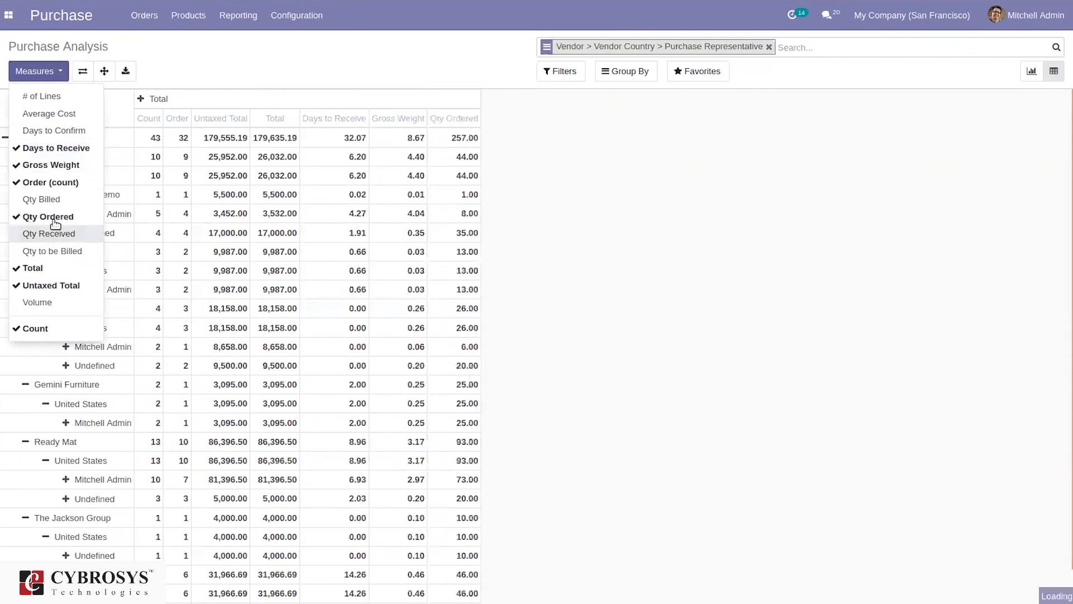
left_click(55, 229)
left_click(56, 131)
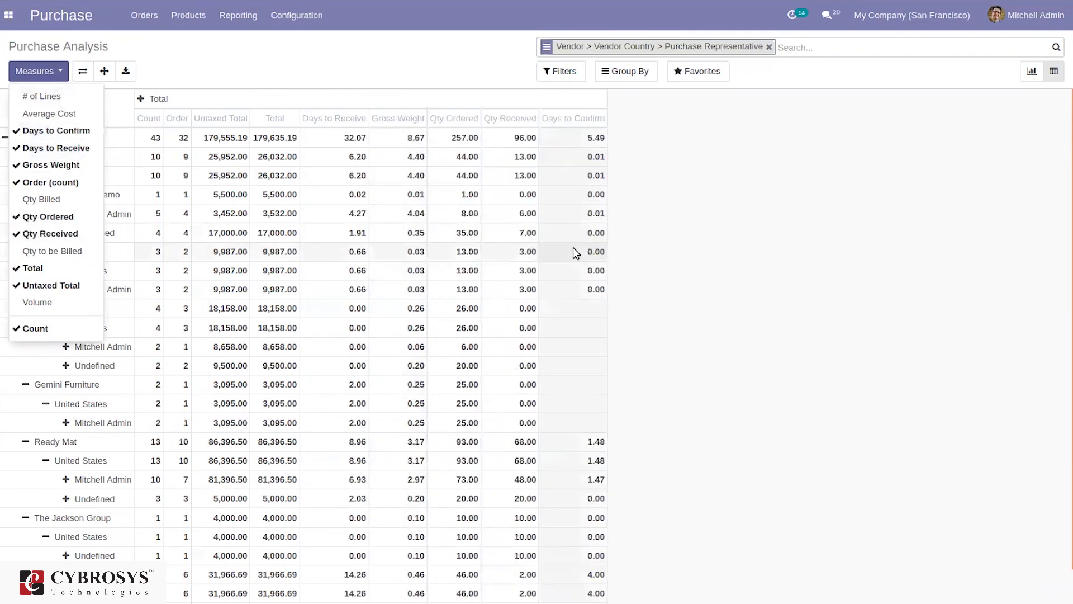
left_click(664, 178)
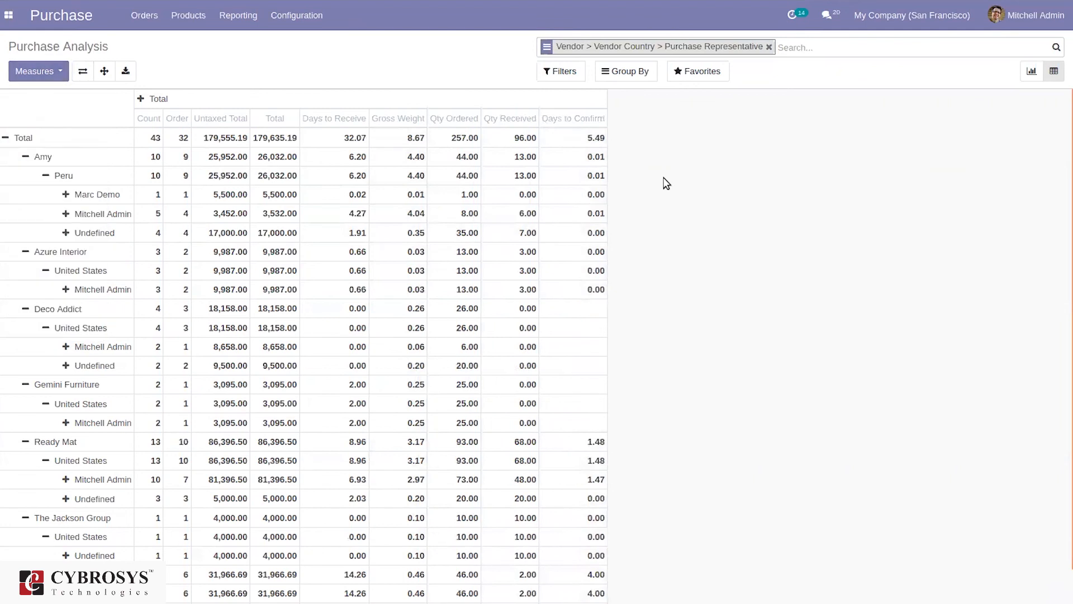